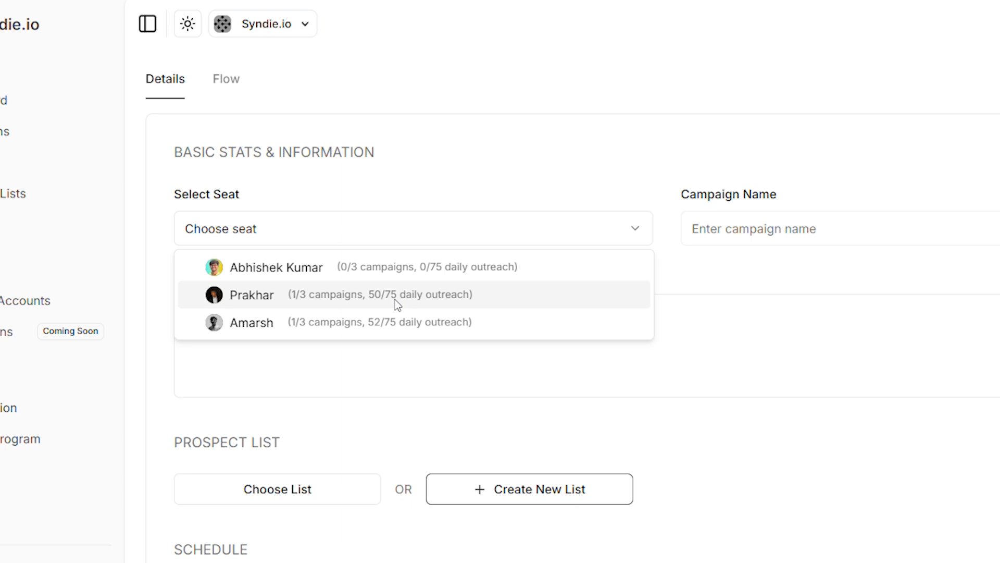
Select the second seat in the seat list and name the campaign Product US.
{"action": "left_click", "coordinate": [309, 295]}
{"action": "left_click", "coordinate": [777, 228]}
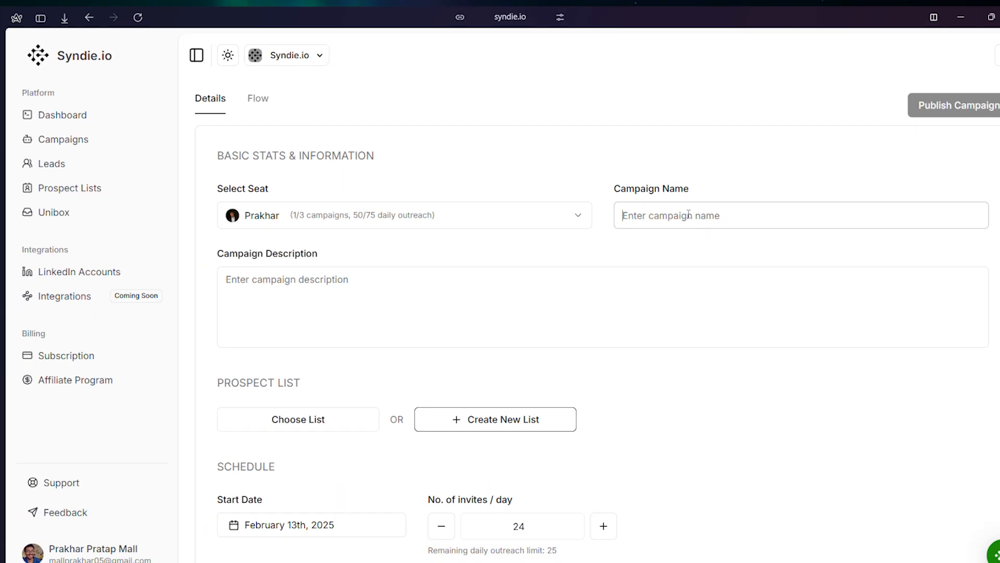
{"action": "type", "text": "Product YS"}
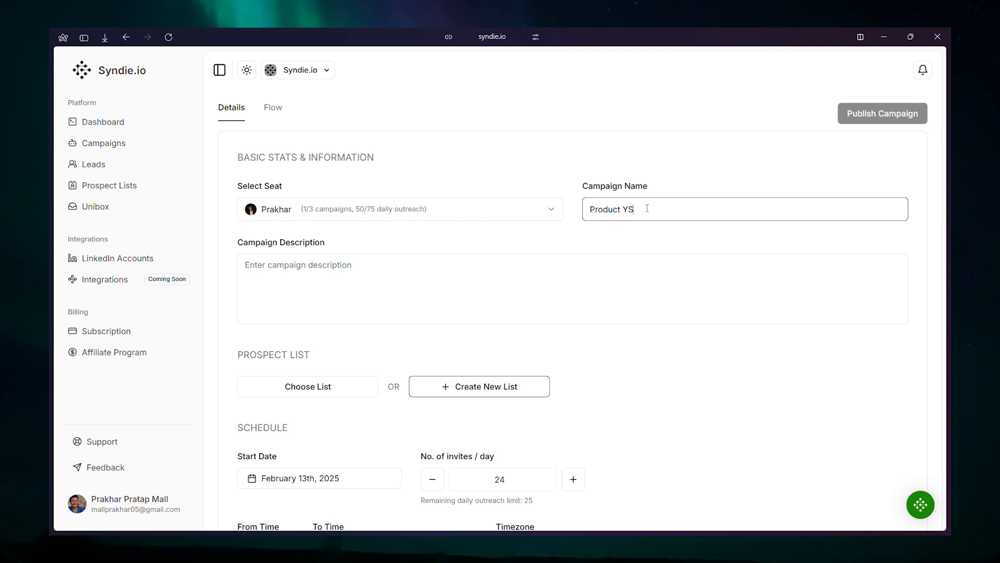
{"action": "key", "text": "BackSpace"}
{"action": "key", "text": "BackSpace"}
{"action": "type", "text": "US"}
Describe the campaign as product managers and choose the existing Product US prospect list.
{"action": "left_click", "coordinate": [524, 298]}
{"action": "type", "text": "produ"}
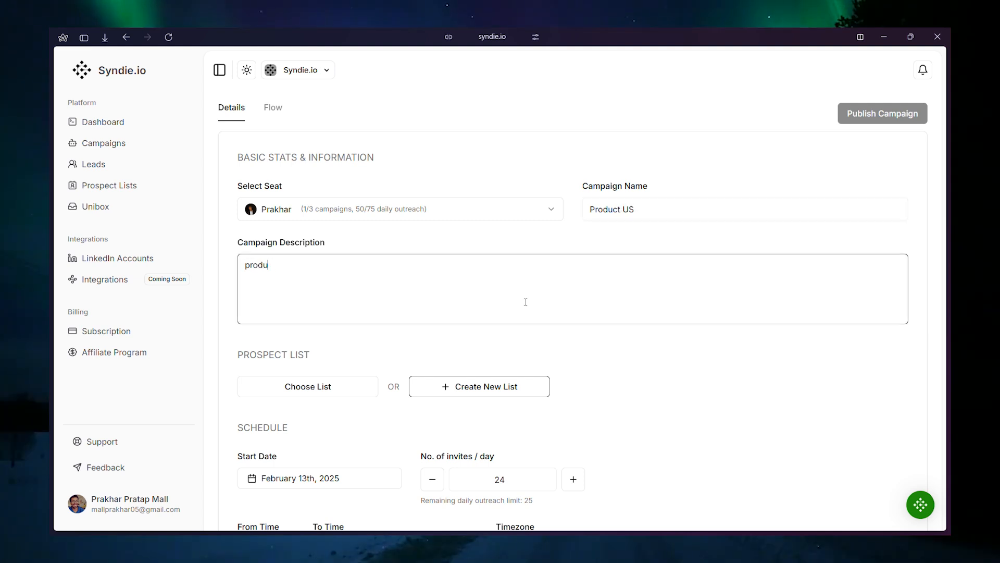
{"action": "left_click", "coordinate": [330, 389]}
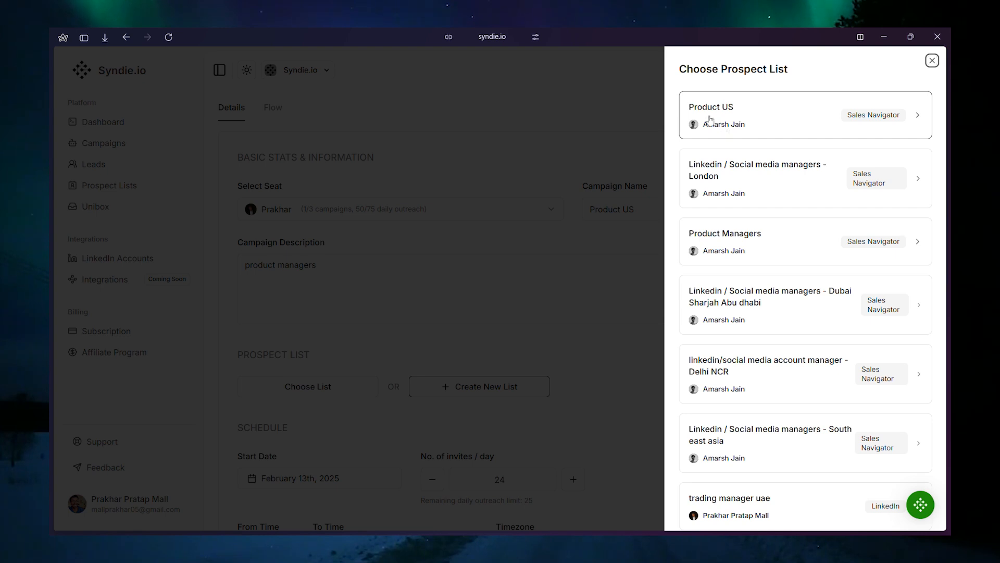
{"action": "left_click", "coordinate": [742, 115]}
Set the number of invites per day to 25 and check the remaining daily outreach limit.
{"action": "scroll", "coordinate": [505, 261], "scroll_direction": "down", "scroll_amount": 4}
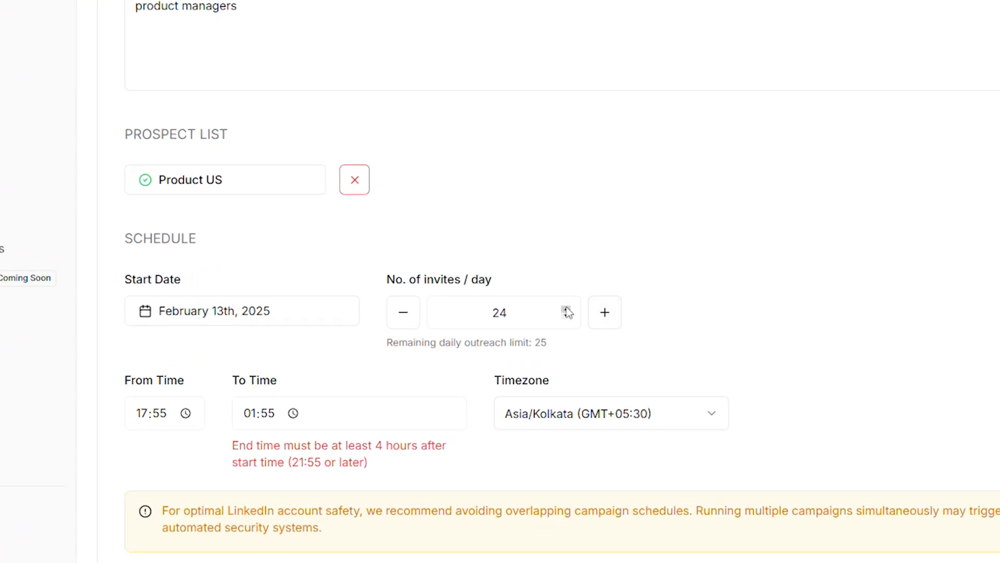
{"action": "double_click", "coordinate": [567, 311]}
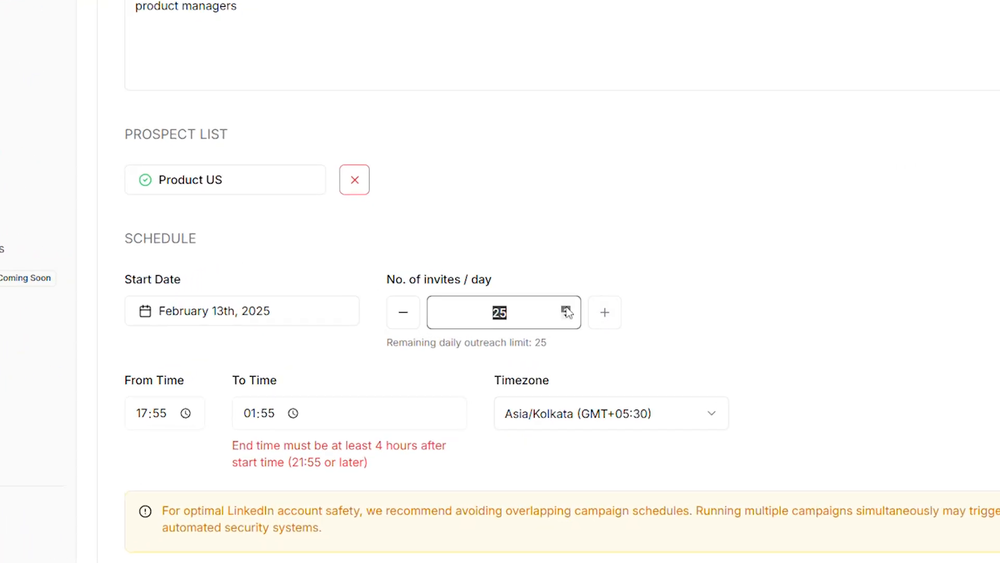
{"action": "left_click_drag", "start_coordinate": [388, 339], "coordinate": [557, 348]}
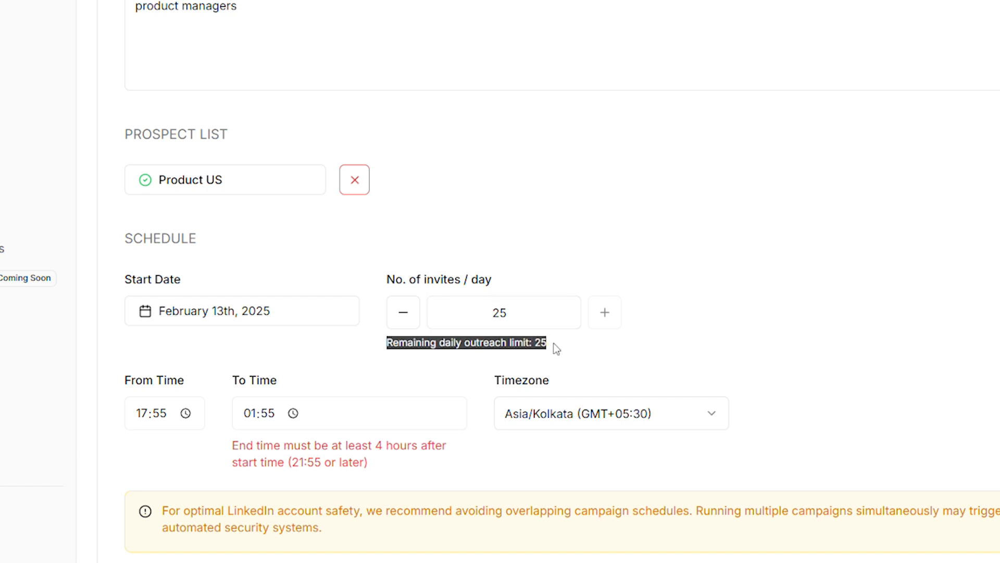
{"action": "left_click", "coordinate": [548, 345]}
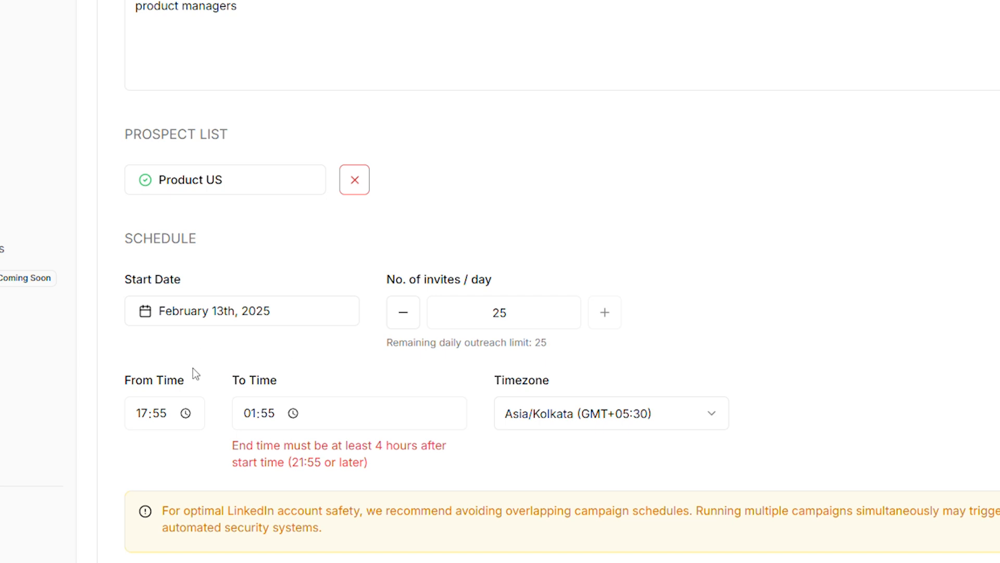
Try to set the schedule's To Time to 11:55 and read the end-time requirement.
{"action": "left_click", "coordinate": [272, 415]}
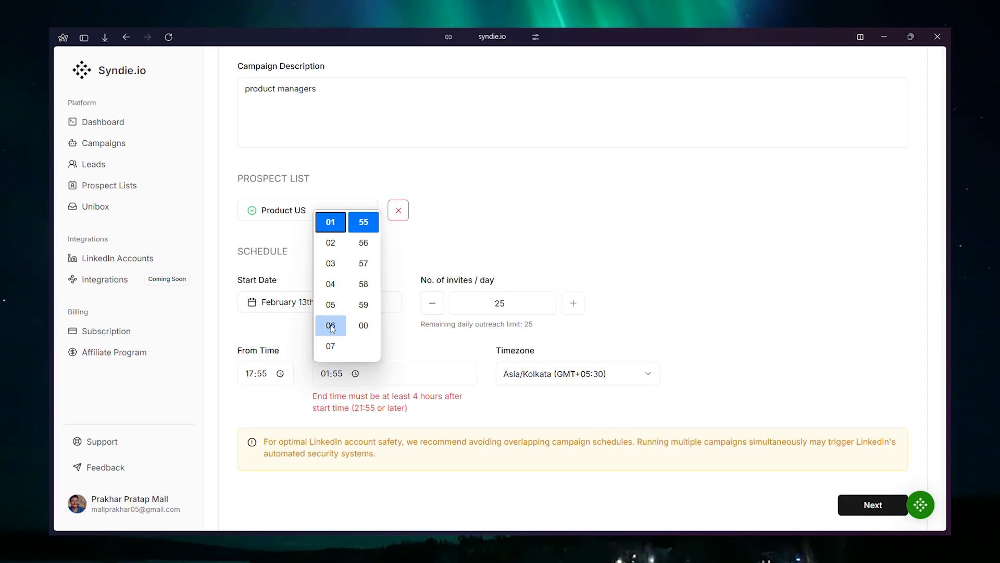
{"action": "scroll", "coordinate": [333, 329], "scroll_direction": "down", "scroll_amount": 2}
{"action": "left_click", "coordinate": [330, 300]}
{"action": "left_click_drag", "start_coordinate": [312, 395], "coordinate": [440, 415]}
{"action": "left_click", "coordinate": [471, 409]}
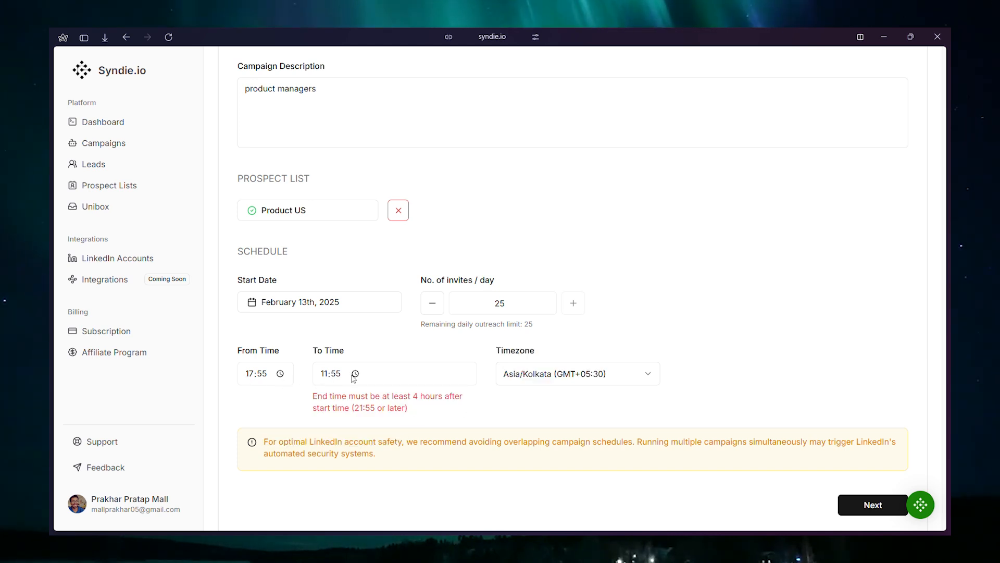
Set the schedule's To Time to 22:55.
{"action": "left_click", "coordinate": [332, 380]}
{"action": "scroll", "coordinate": [333, 299], "scroll_direction": "down", "scroll_amount": 3}
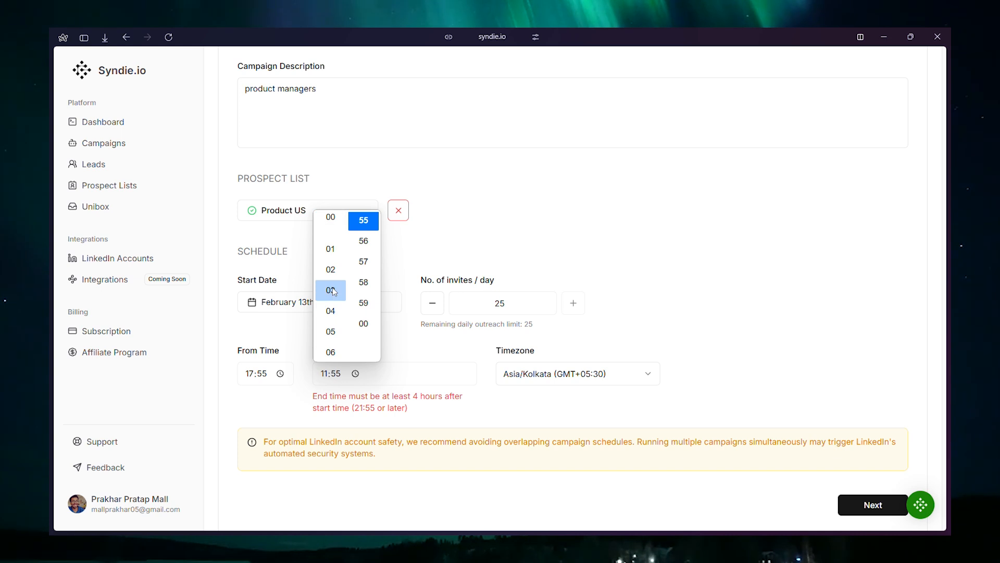
{"action": "left_click", "coordinate": [331, 303]}
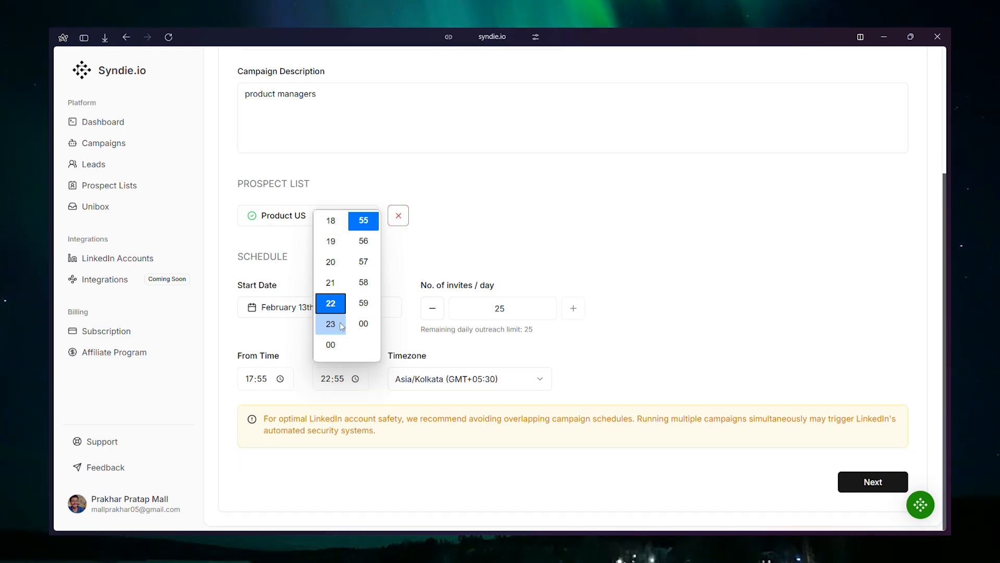
{"action": "left_click", "coordinate": [603, 364]}
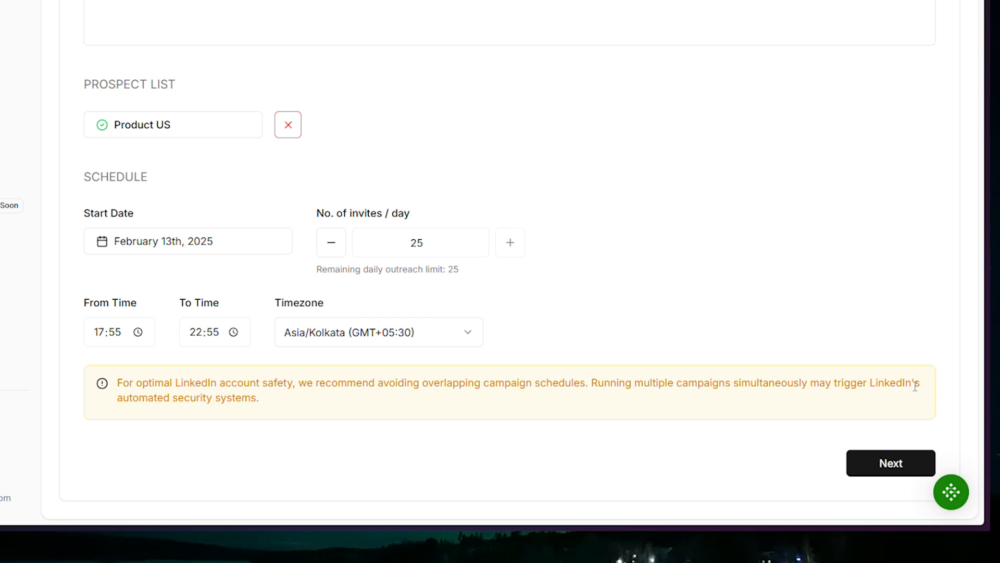
Save the campaign details and look through the available flow templates without choosing one.
{"action": "left_click", "coordinate": [896, 462]}
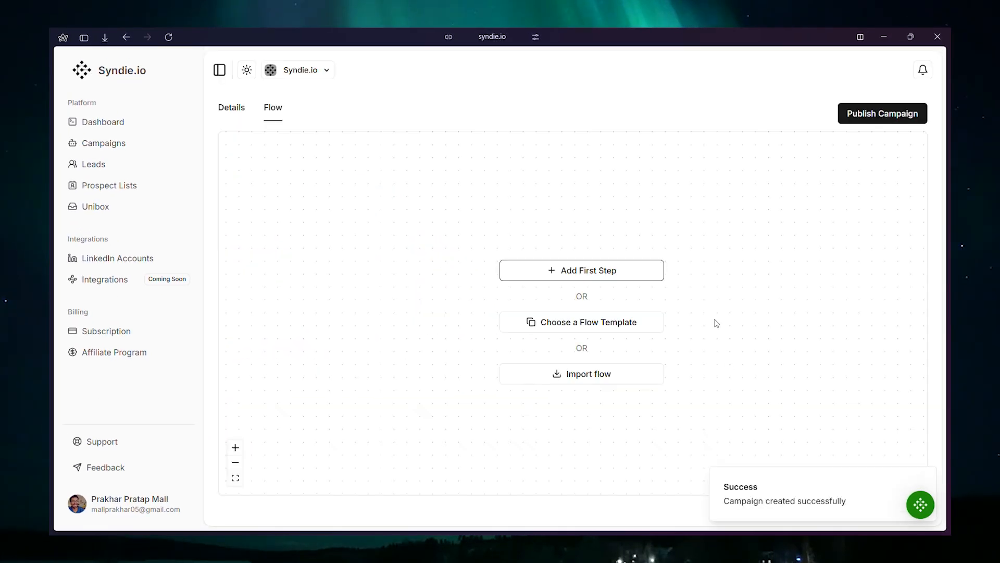
{"action": "left_click", "coordinate": [613, 276]}
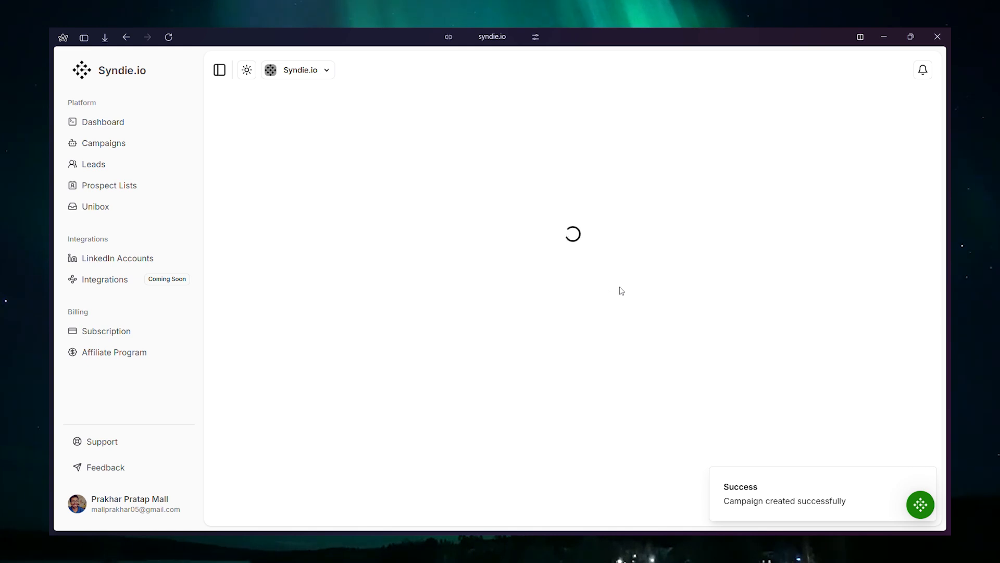
{"action": "left_click", "coordinate": [580, 373]}
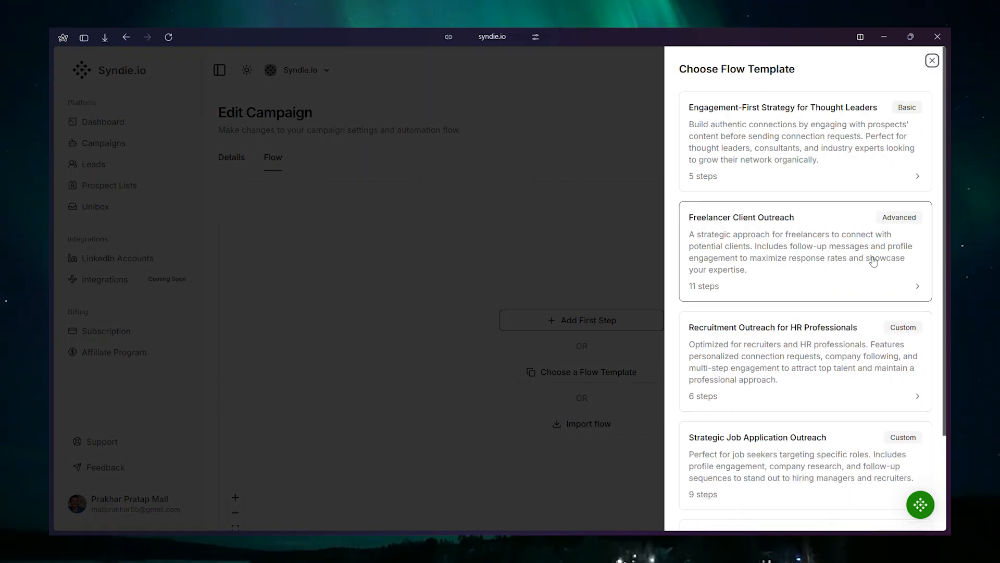
{"action": "left_click", "coordinate": [932, 61]}
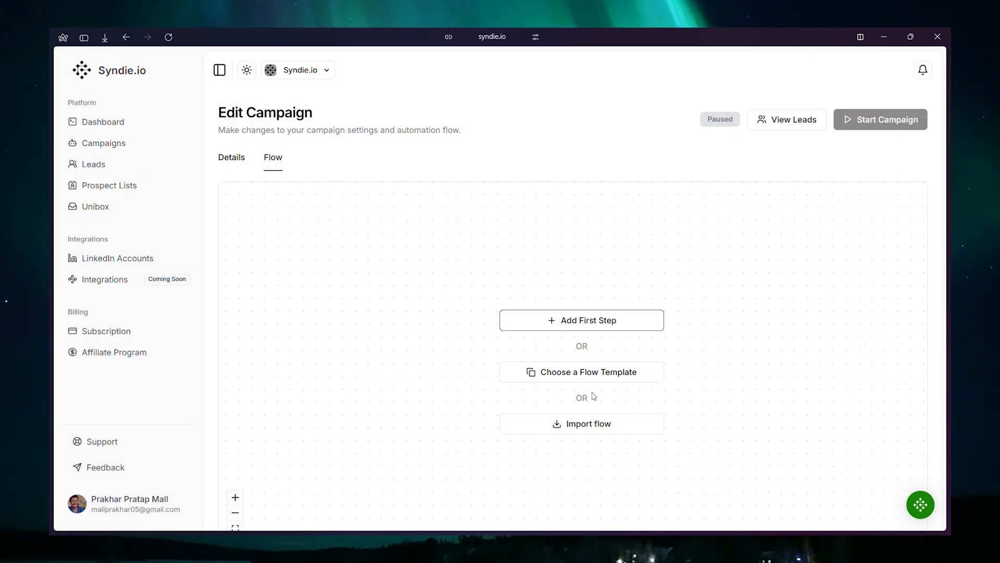
Add Visit Profile as the first step of the campaign flow and check its configuration.
{"action": "left_click", "coordinate": [597, 320]}
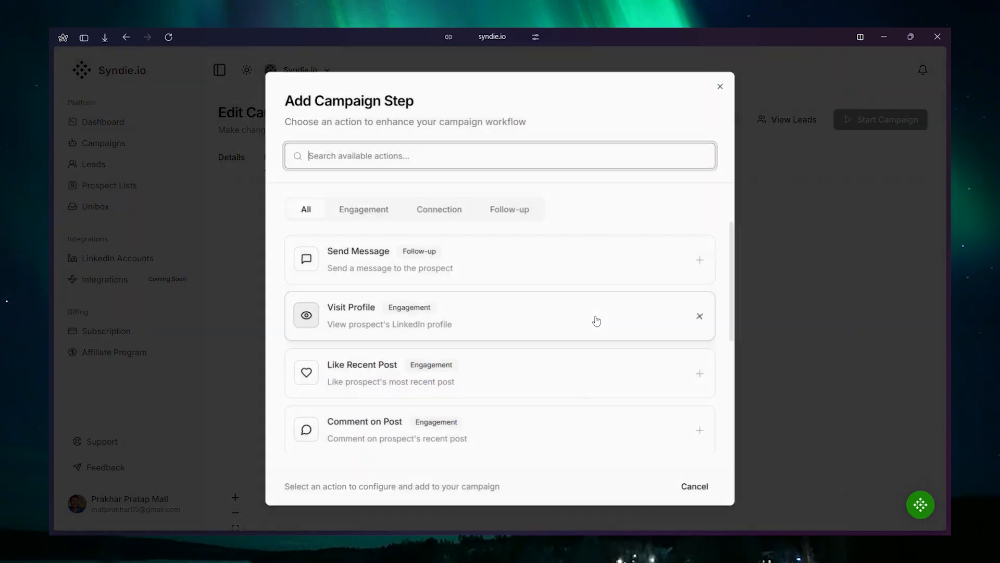
{"action": "scroll", "coordinate": [429, 274], "scroll_direction": "down", "scroll_amount": 5}
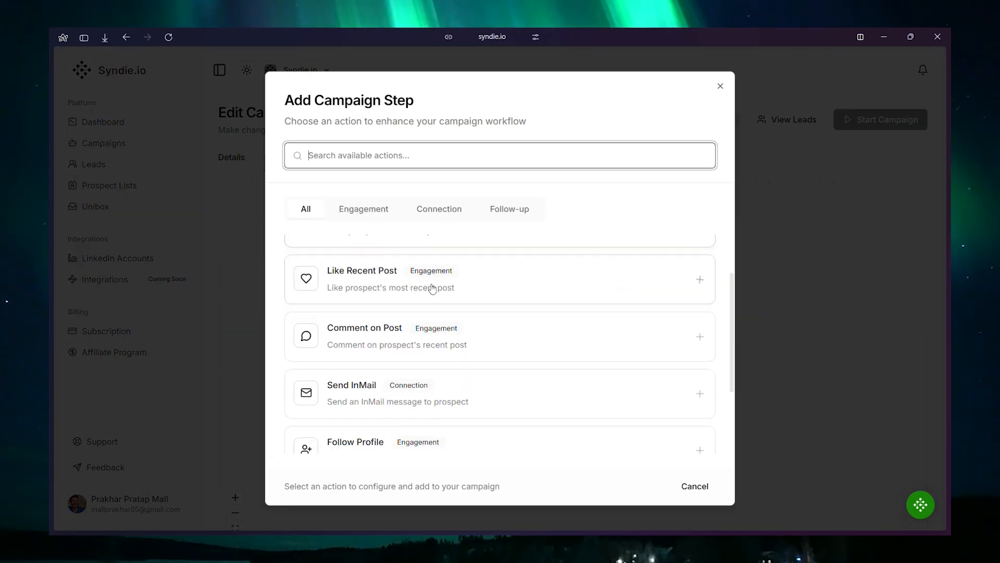
{"action": "scroll", "coordinate": [435, 346], "scroll_direction": "up", "scroll_amount": 5}
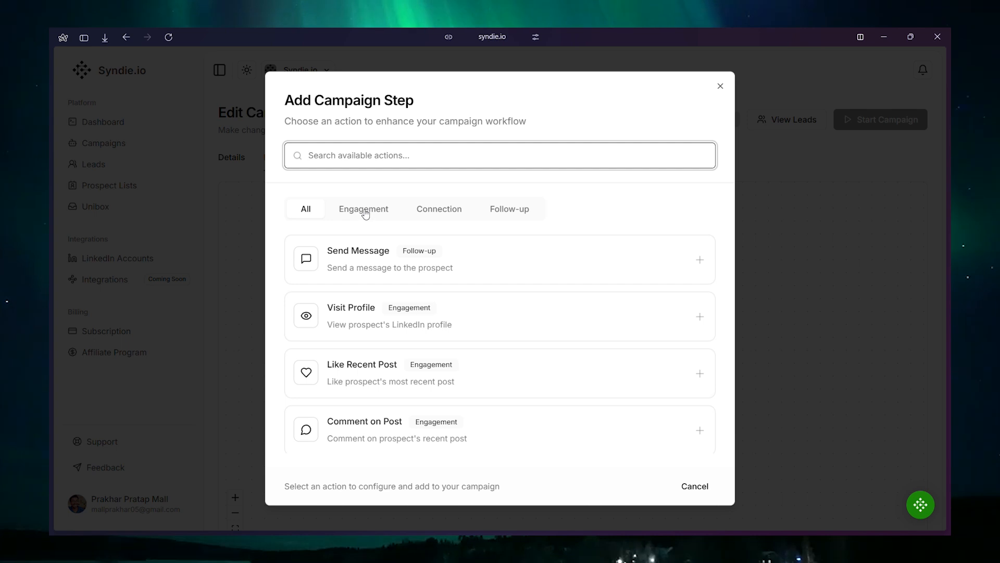
{"action": "left_click", "coordinate": [370, 324]}
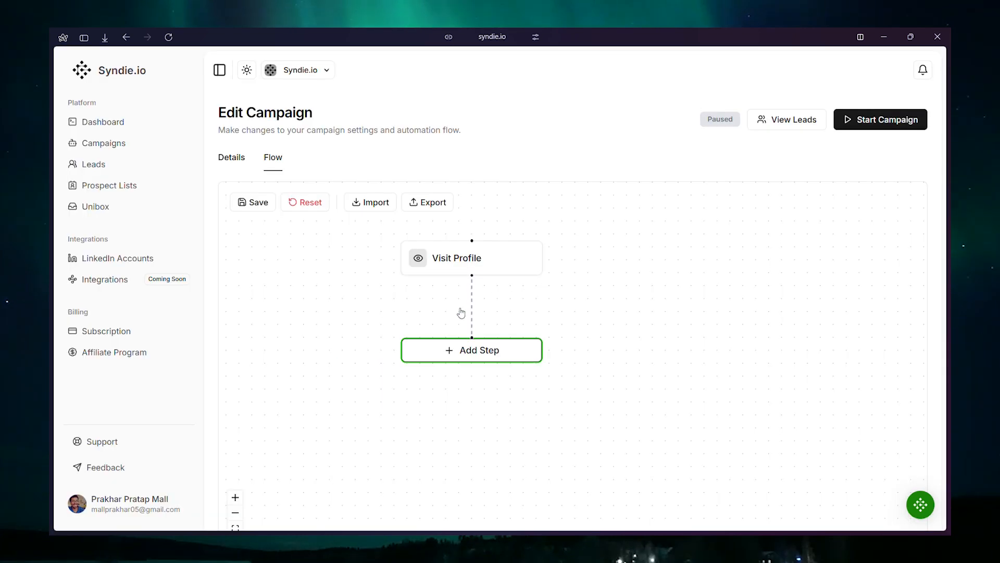
{"action": "left_click", "coordinate": [459, 260]}
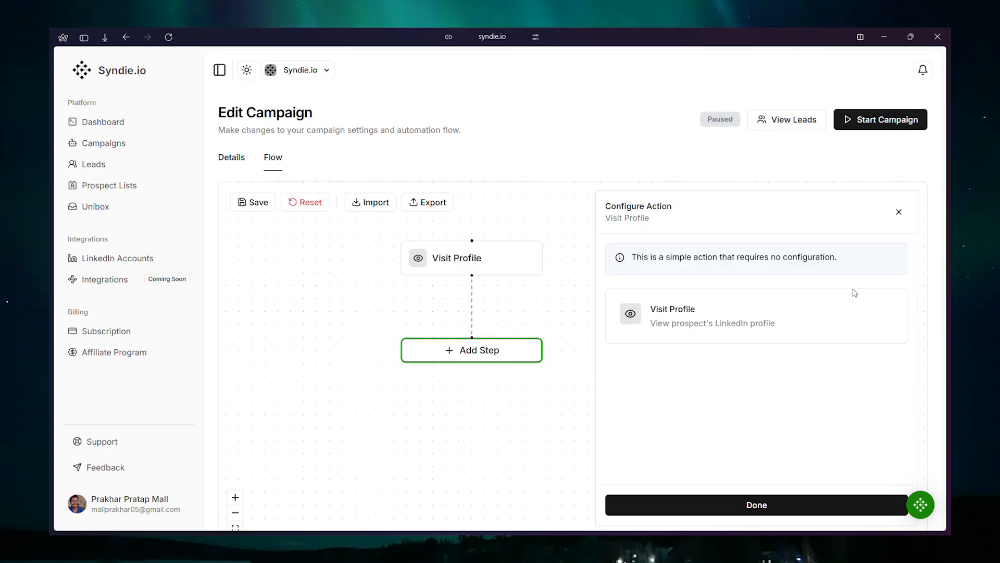
Add a Like Recent Post step after Visit Profile and limit it to posts within 23 days.
{"action": "left_click", "coordinate": [485, 351]}
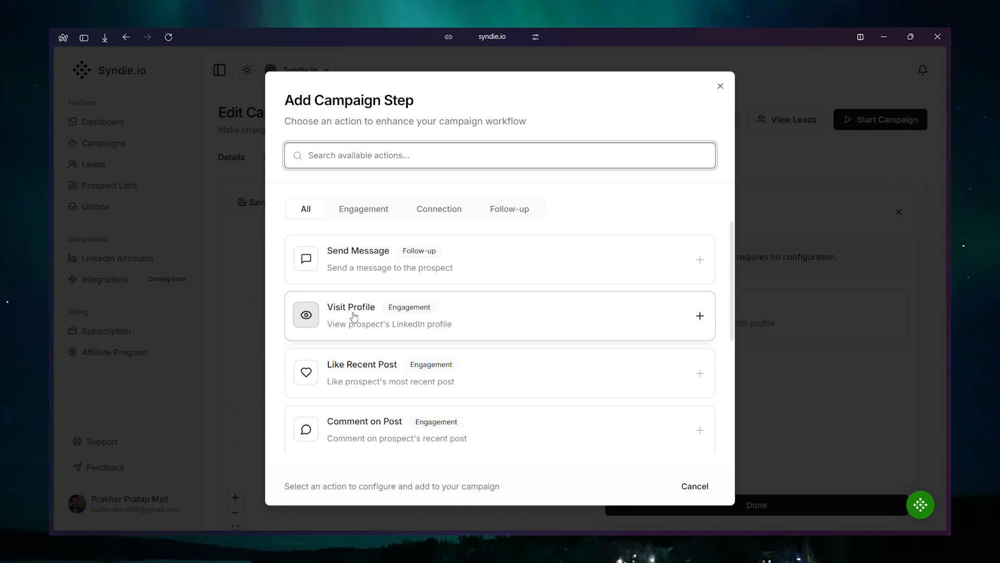
{"action": "left_click", "coordinate": [363, 375]}
{"action": "left_click", "coordinate": [459, 353]}
{"action": "double_click", "coordinate": [878, 376]}
{"action": "type", "text": "23"}
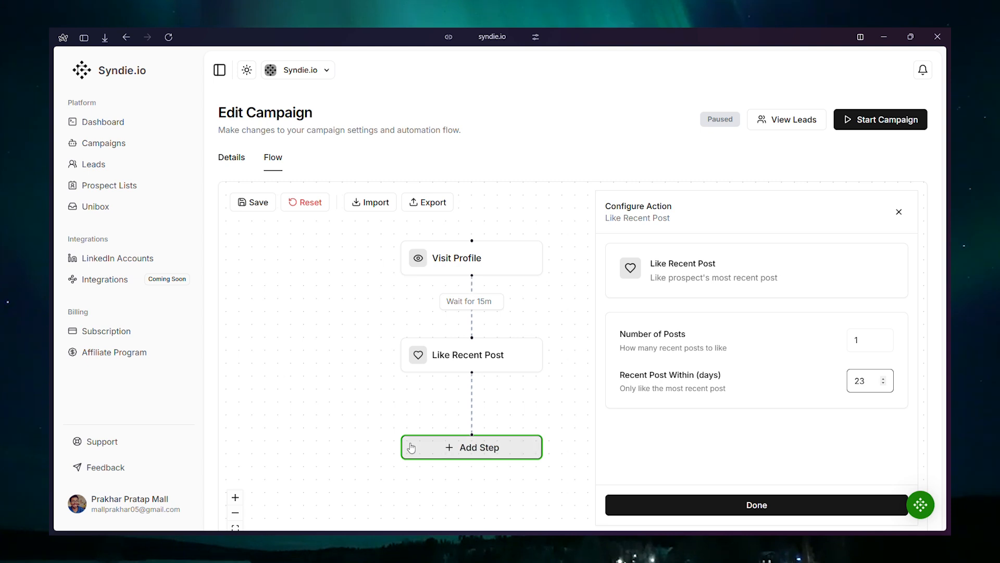
Add a Comment on Post step with AI comments set to Short (1 sentence) length and Neutral tone.
{"action": "left_click", "coordinate": [448, 446]}
{"action": "scroll", "coordinate": [421, 365], "scroll_direction": "down", "scroll_amount": 1}
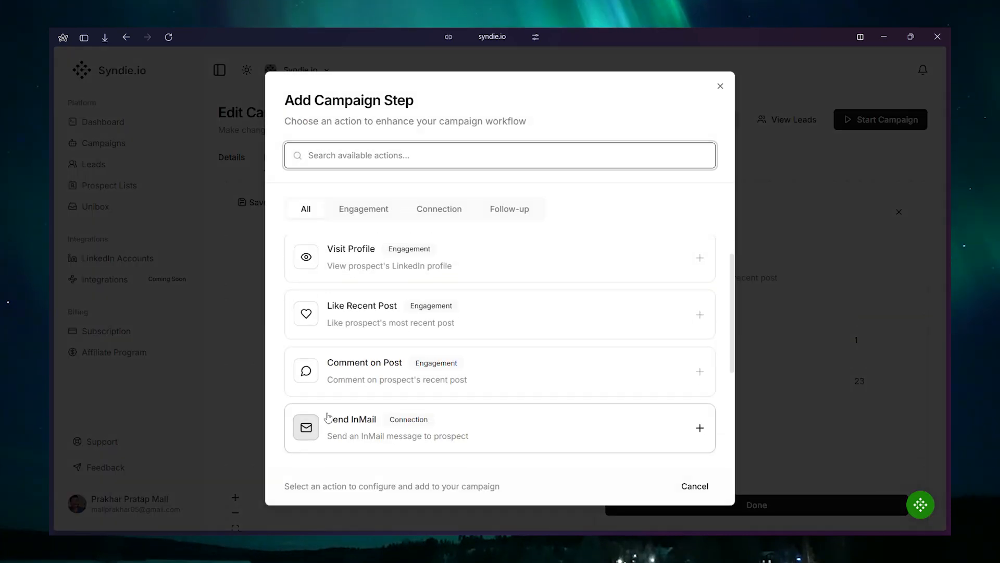
{"action": "left_click", "coordinate": [321, 385]}
{"action": "left_click", "coordinate": [461, 446]}
{"action": "scroll", "coordinate": [839, 439], "scroll_direction": "down", "scroll_amount": 1}
{"action": "left_click", "coordinate": [834, 380]}
{"action": "left_click", "coordinate": [823, 402]}
{"action": "left_click", "coordinate": [829, 419]}
{"action": "left_click", "coordinate": [822, 462]}
Generate an example AI comment, review it and finish configuring the Comment on Post step.
{"action": "scroll", "coordinate": [776, 417], "scroll_direction": "up", "scroll_amount": 1}
{"action": "scroll", "coordinate": [867, 344], "scroll_direction": "down", "scroll_amount": 3}
{"action": "left_click", "coordinate": [708, 413]}
{"action": "scroll", "coordinate": [704, 413], "scroll_direction": "down", "scroll_amount": 1}
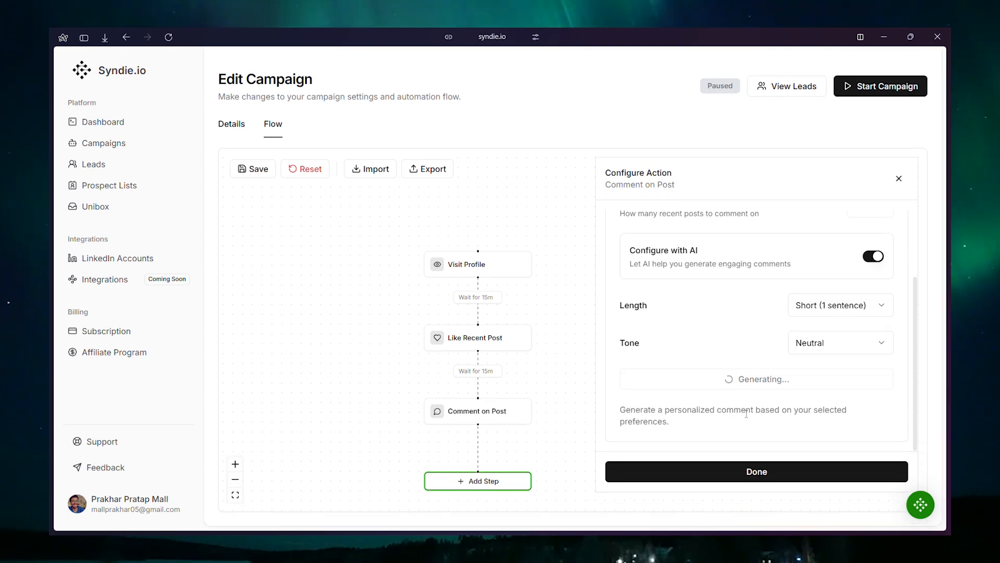
{"action": "scroll", "coordinate": [752, 406], "scroll_direction": "down", "scroll_amount": 15}
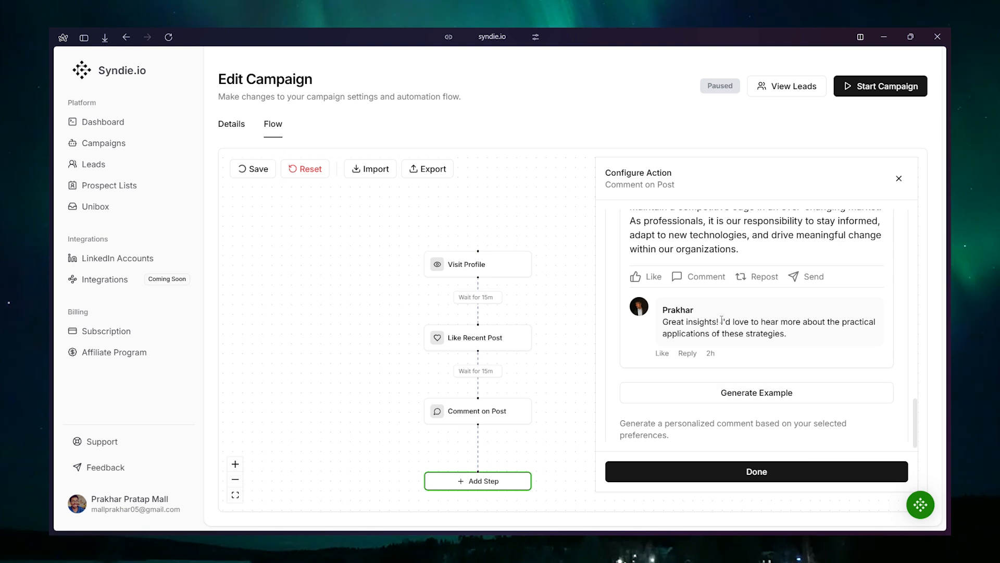
{"action": "left_click", "coordinate": [756, 471]}
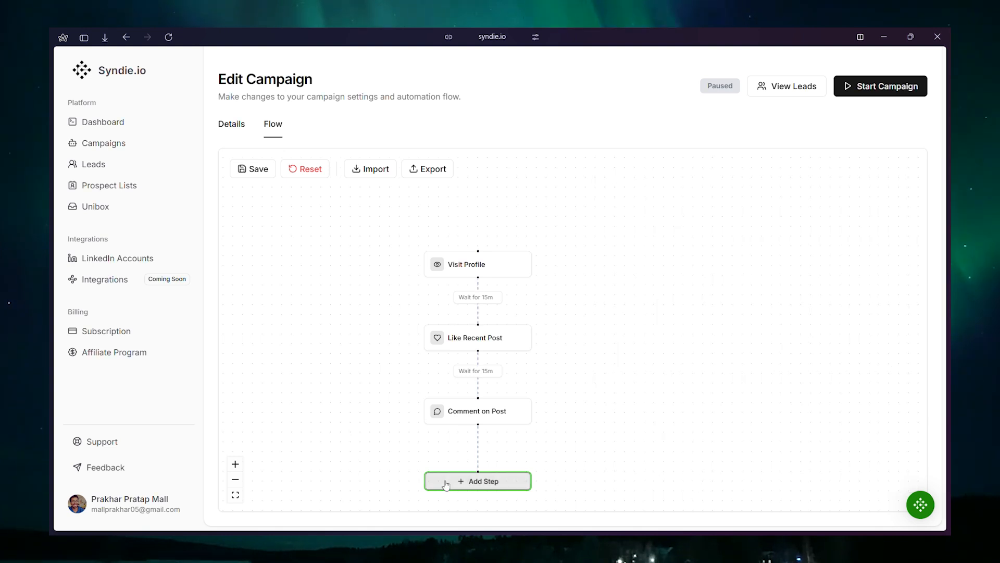
Add a Send Connection Request step after Comment on Post.
{"action": "left_click", "coordinate": [477, 480]}
{"action": "scroll", "coordinate": [383, 349], "scroll_direction": "down", "scroll_amount": 3}
{"action": "scroll", "coordinate": [373, 380], "scroll_direction": "up", "scroll_amount": 3}
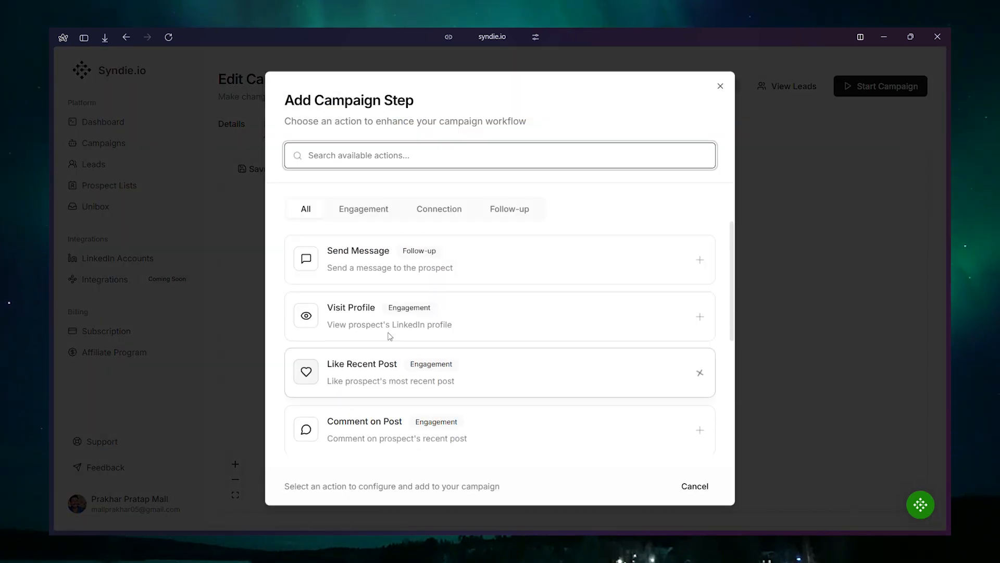
{"action": "scroll", "coordinate": [391, 282], "scroll_direction": "down", "scroll_amount": 5}
{"action": "left_click", "coordinate": [379, 429]}
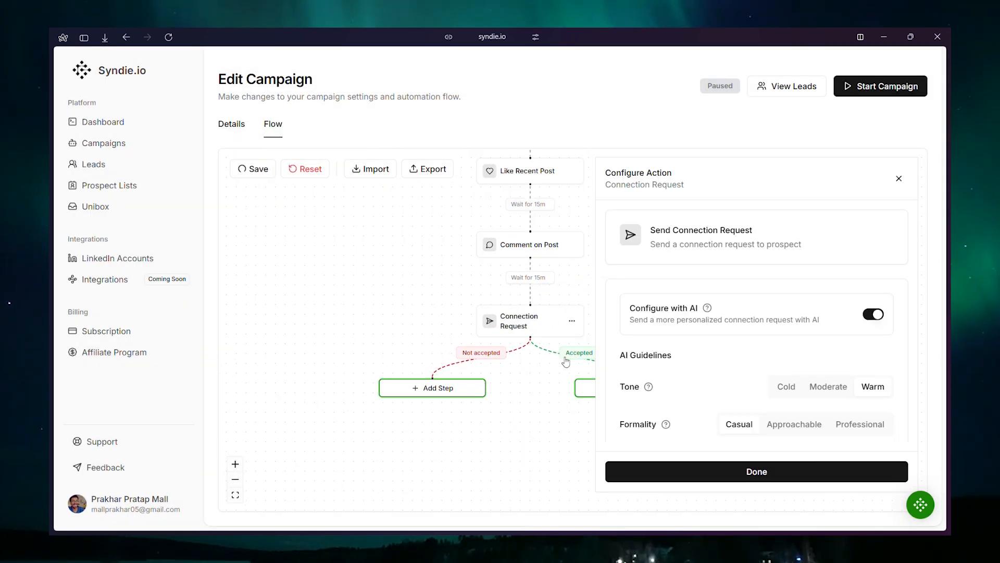
Set the connection request's AI tone to Moderate and review its other AI guidelines.
{"action": "scroll", "coordinate": [813, 365], "scroll_direction": "down", "scroll_amount": 4}
{"action": "left_click", "coordinate": [817, 325]}
{"action": "left_click", "coordinate": [802, 362]}
{"action": "scroll", "coordinate": [833, 406], "scroll_direction": "down", "scroll_amount": 4}
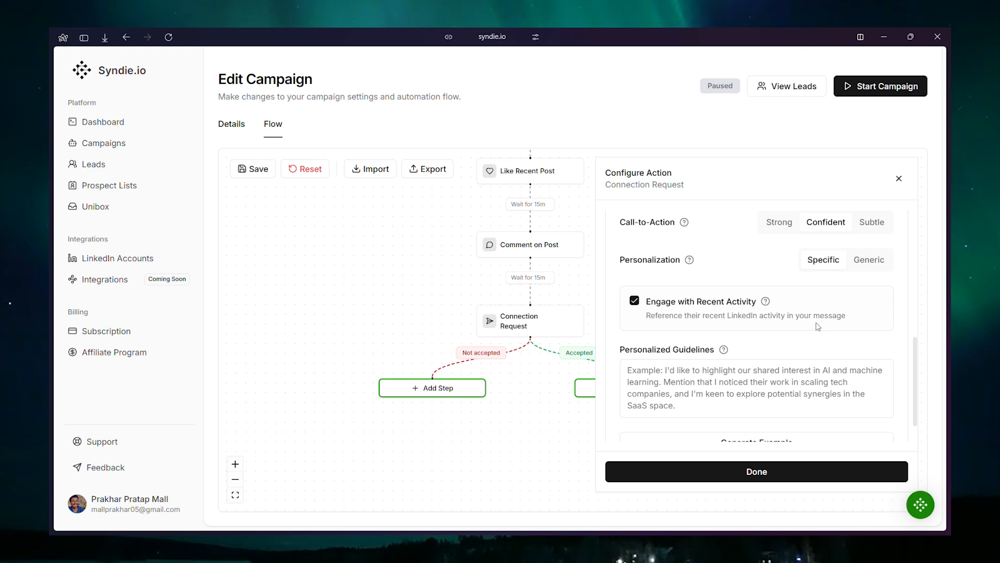
{"action": "scroll", "coordinate": [806, 348], "scroll_direction": "up", "scroll_amount": 10}
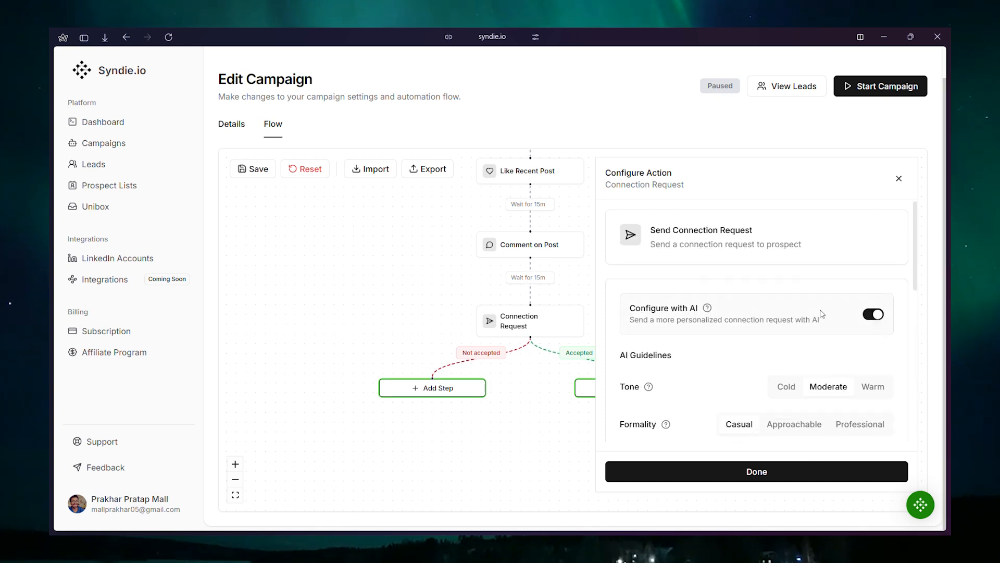
Generate an example connection request message, review it and finish configuring the step.
{"action": "scroll", "coordinate": [796, 347], "scroll_direction": "down", "scroll_amount": 8}
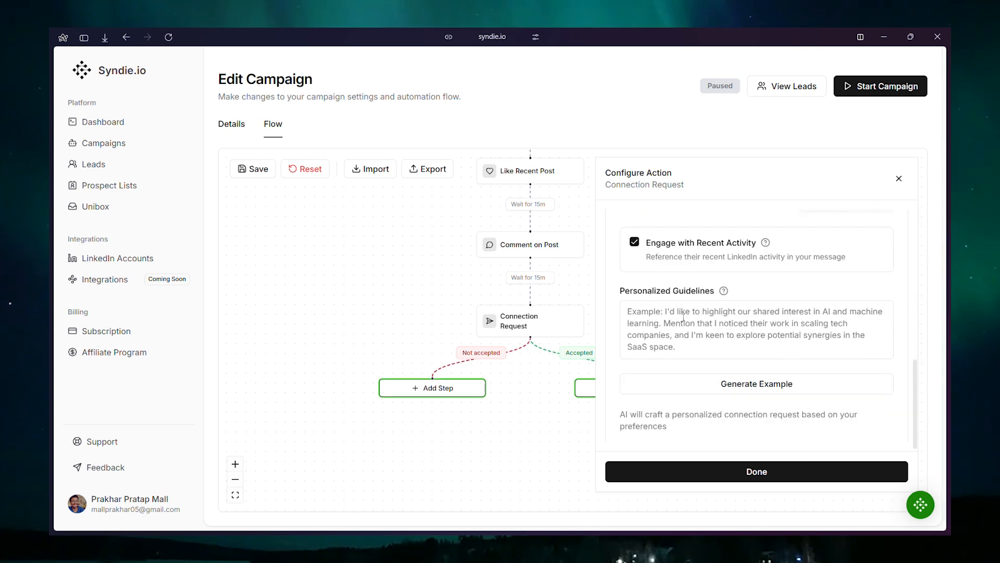
{"action": "left_click", "coordinate": [703, 396]}
{"action": "scroll", "coordinate": [776, 369], "scroll_direction": "down", "scroll_amount": 4}
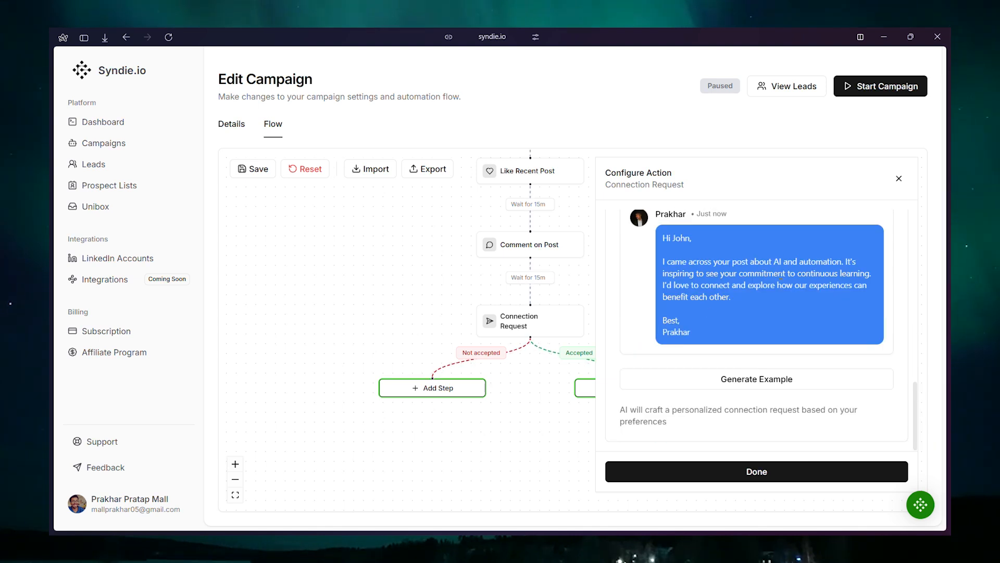
{"action": "left_click", "coordinate": [750, 471]}
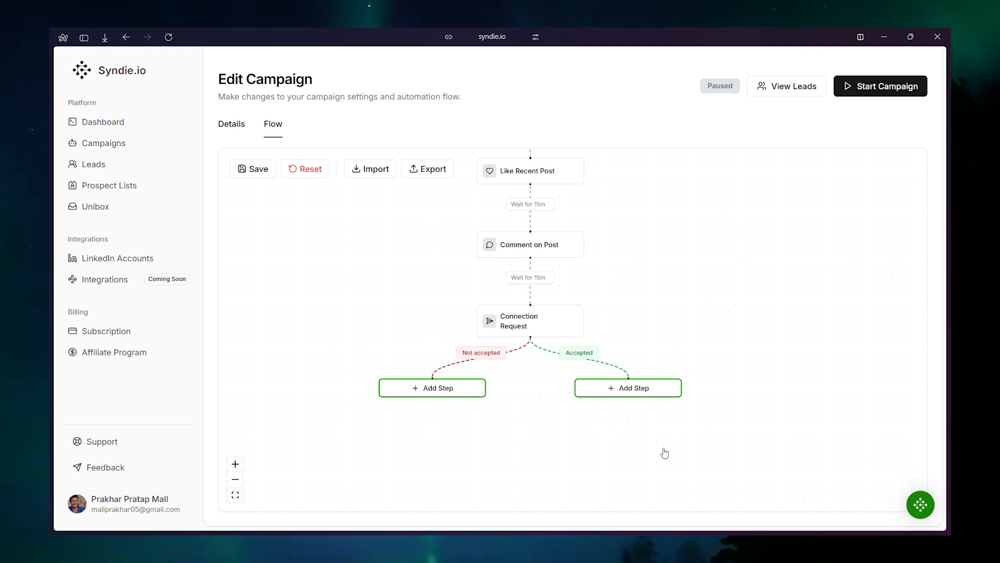
Add a Send Message step to the connection request's Accepted branch and turn on Smart Follow-up.
{"action": "left_click", "coordinate": [585, 394]}
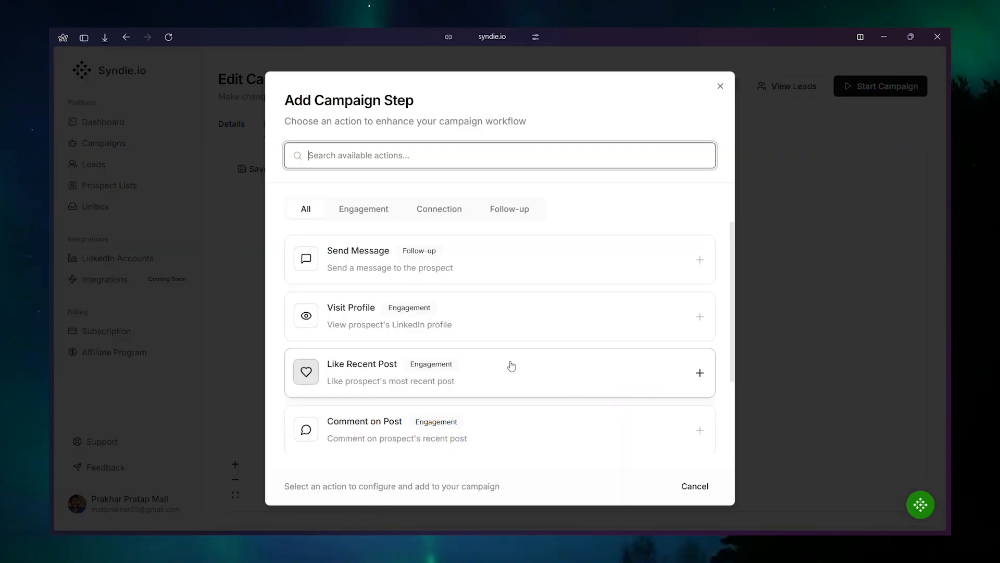
{"action": "left_click", "coordinate": [408, 258]}
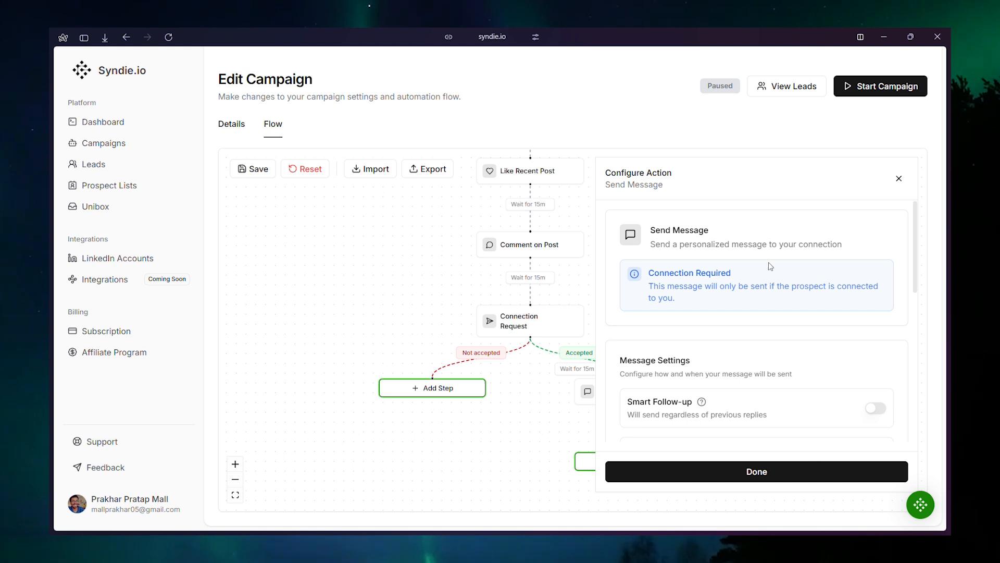
{"action": "scroll", "coordinate": [733, 306], "scroll_direction": "down", "scroll_amount": 3}
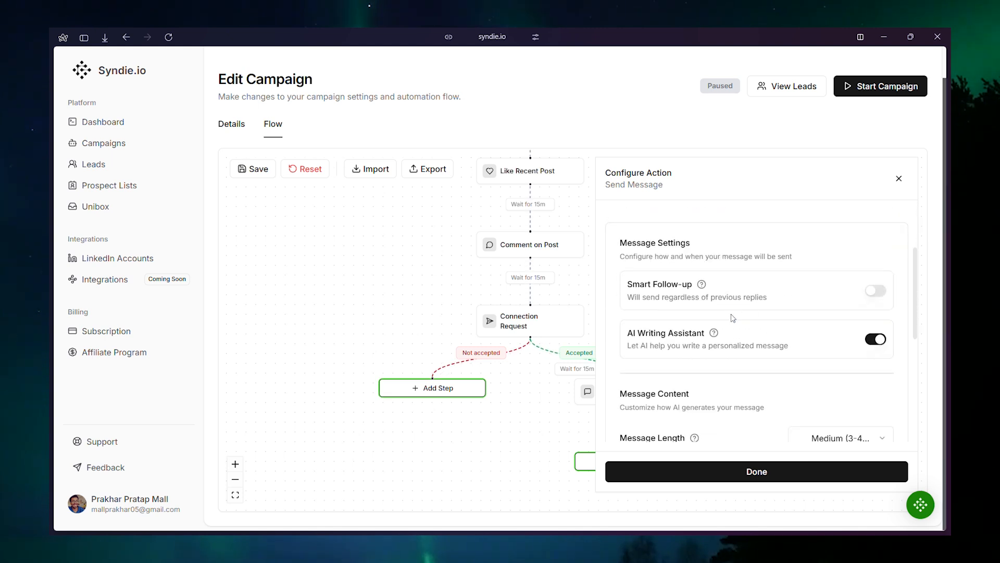
{"action": "left_click", "coordinate": [873, 292]}
{"action": "scroll", "coordinate": [695, 328], "scroll_direction": "down", "scroll_amount": 2}
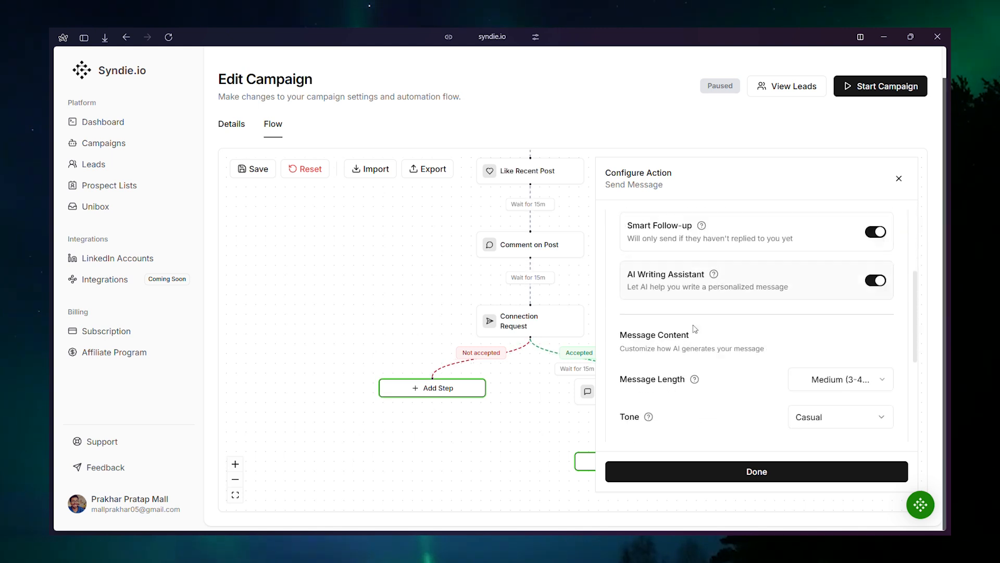
{"action": "left_click", "coordinate": [873, 234]}
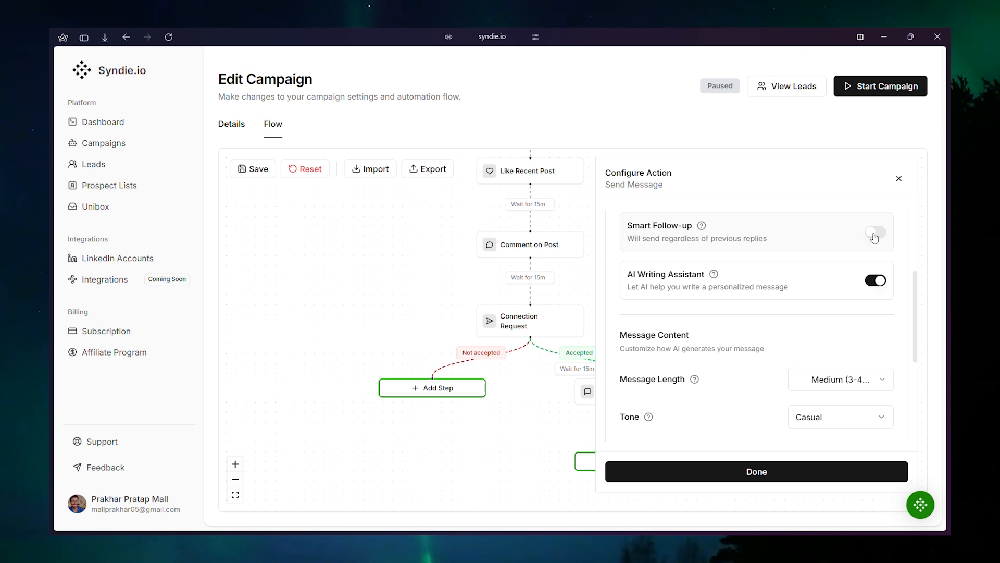
{"action": "left_click", "coordinate": [872, 235]}
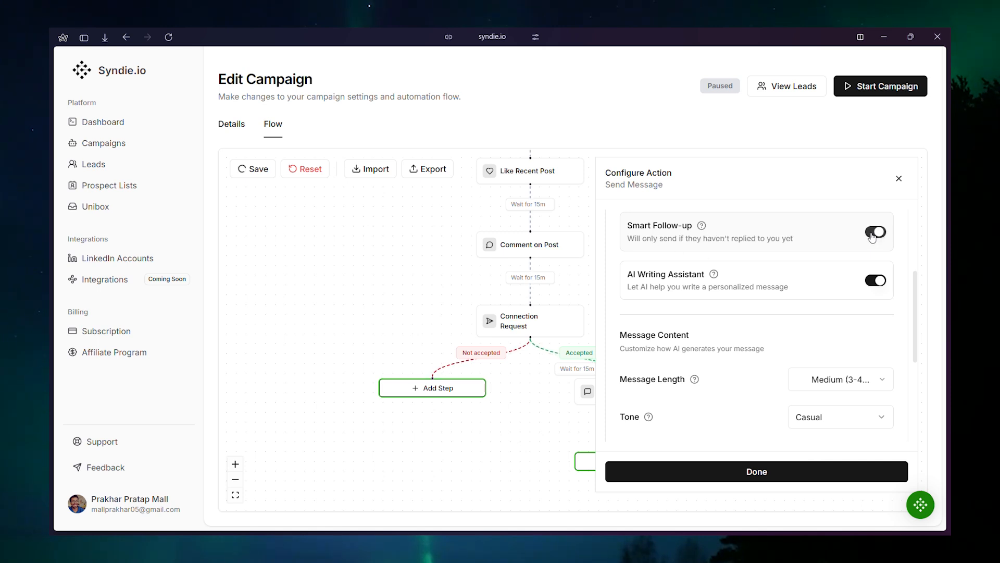
Set the follow-up message length to Short (2 sentences) and tone to Professional, with Engage with Recent Activity enabled.
{"action": "scroll", "coordinate": [815, 296], "scroll_direction": "down", "scroll_amount": 4}
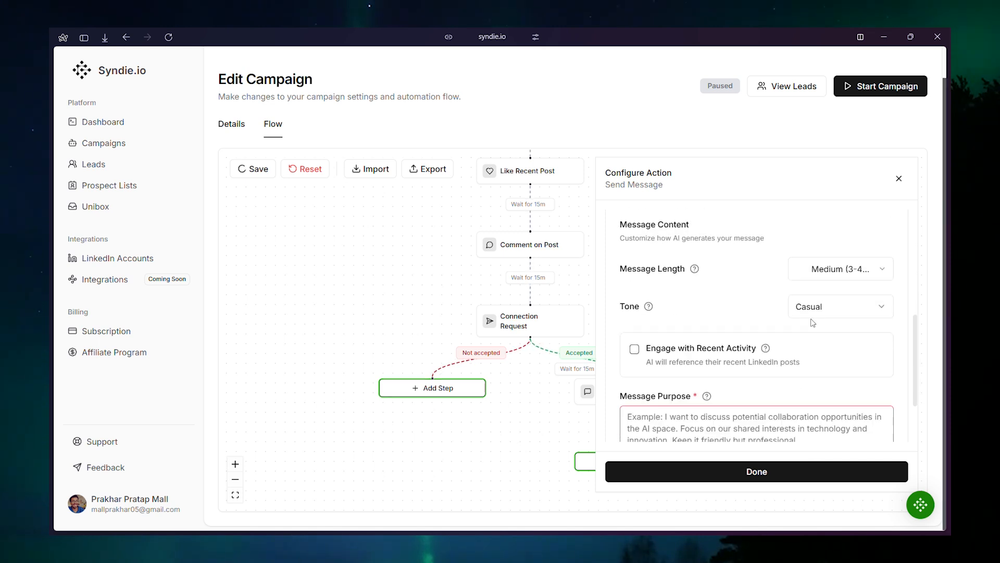
{"action": "left_click", "coordinate": [839, 263]}
{"action": "left_click", "coordinate": [834, 286]}
{"action": "left_click", "coordinate": [827, 311]}
{"action": "left_click", "coordinate": [834, 344]}
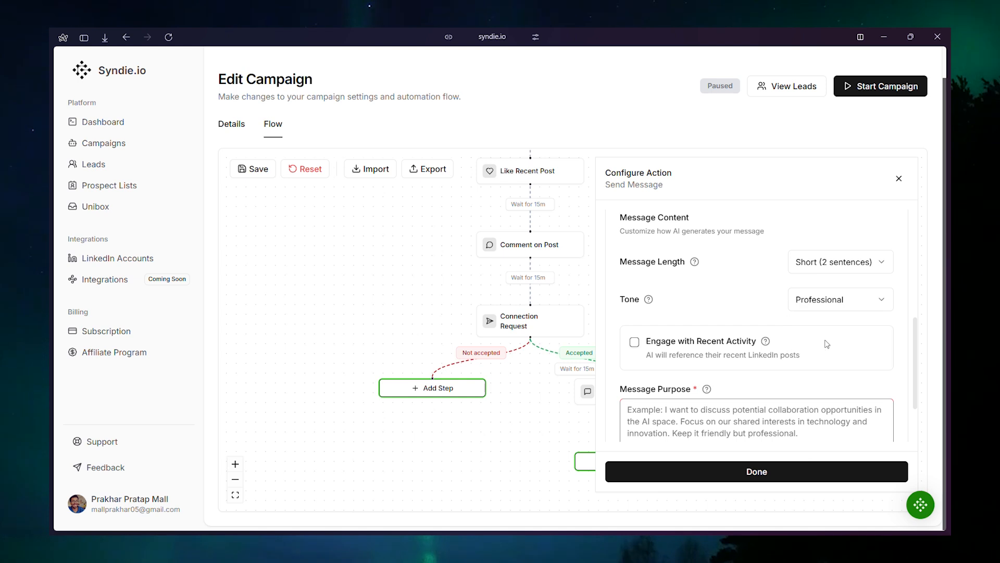
{"action": "left_click", "coordinate": [634, 342]}
Enter a message purpose about wanting to know if prospects are interested, generate an example message and finish configuring the step.
{"action": "scroll", "coordinate": [663, 360], "scroll_direction": "down", "scroll_amount": 2}
{"action": "left_click", "coordinate": [711, 323]}
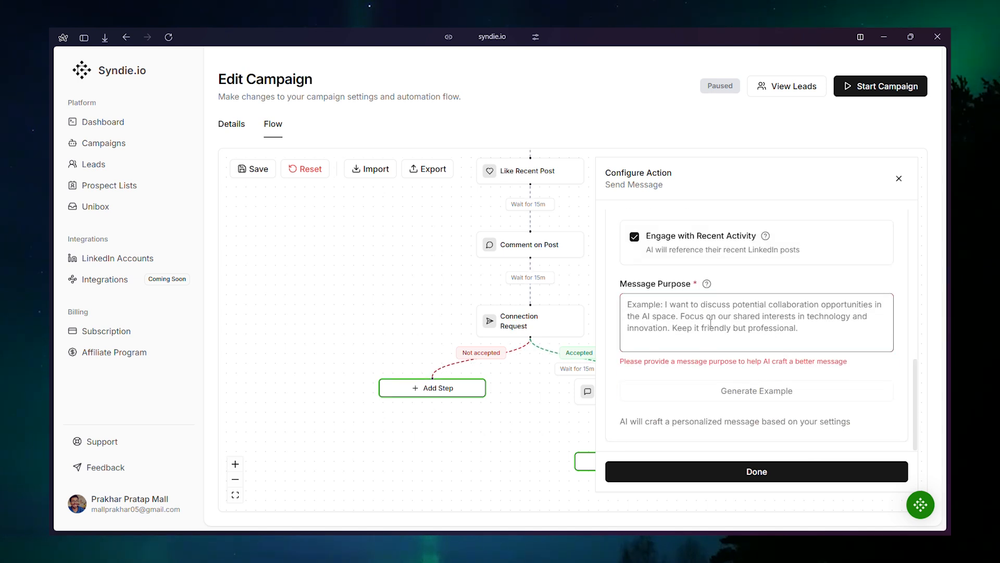
{"action": "type", "text": "want to know if they are inter"}
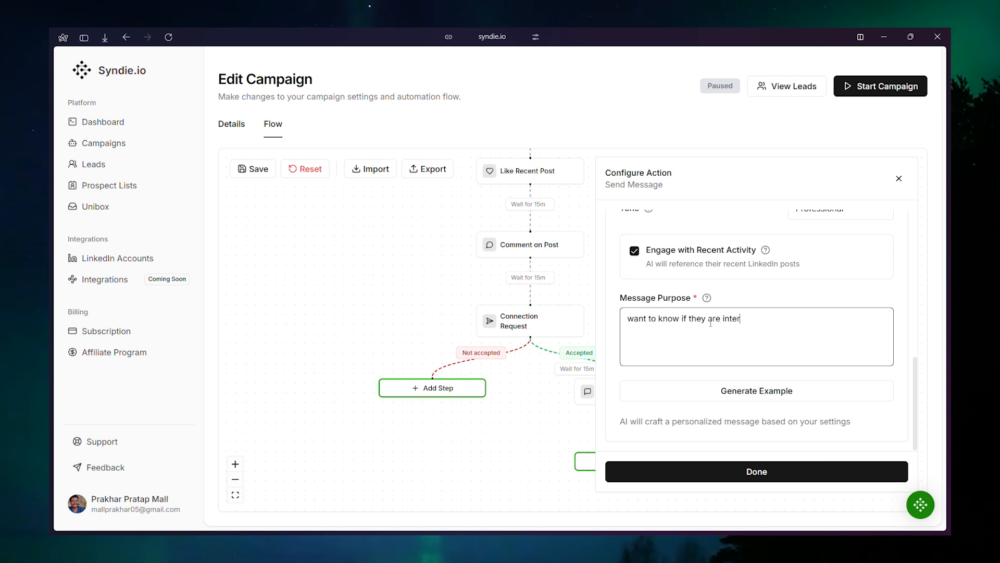
{"action": "left_click", "coordinate": [774, 392]}
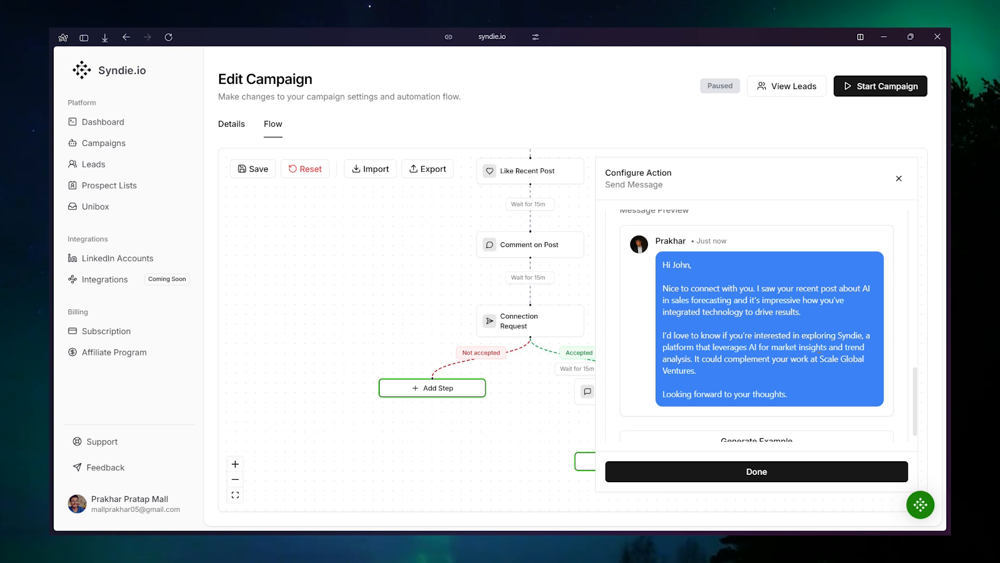
{"action": "scroll", "coordinate": [790, 416], "scroll_direction": "down", "scroll_amount": 3}
{"action": "left_click", "coordinate": [744, 471]}
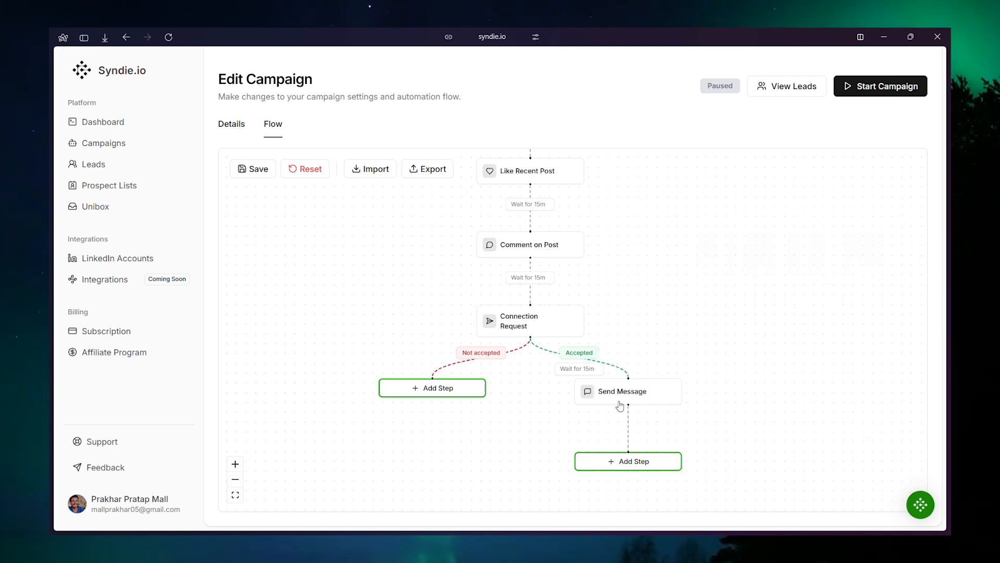
Add a Withdraw Request step to the Not accepted branch with a waiting time of 7 days.
{"action": "left_click", "coordinate": [433, 388]}
{"action": "left_click", "coordinate": [390, 258]}
{"action": "left_click", "coordinate": [460, 365]}
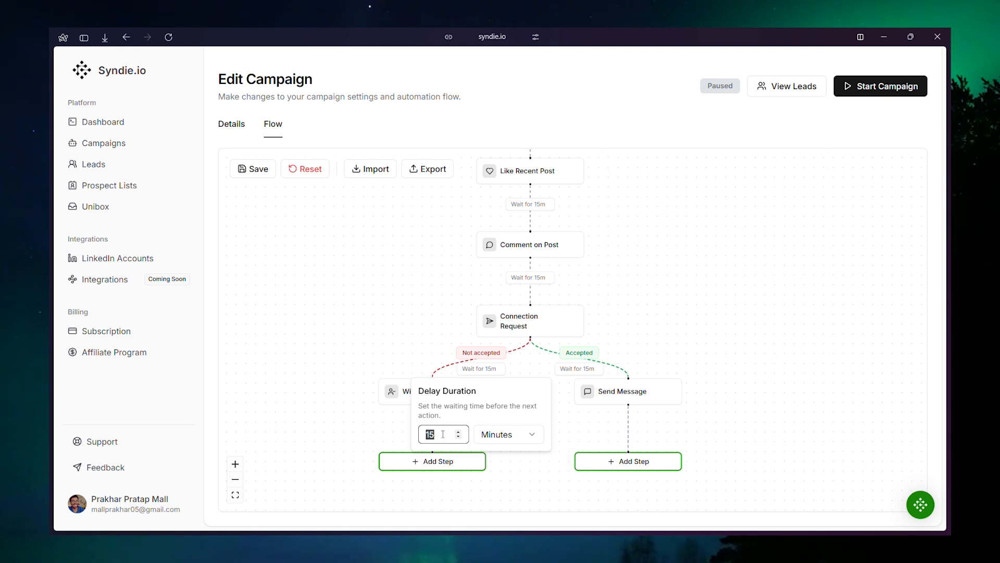
{"action": "left_click", "coordinate": [500, 449]}
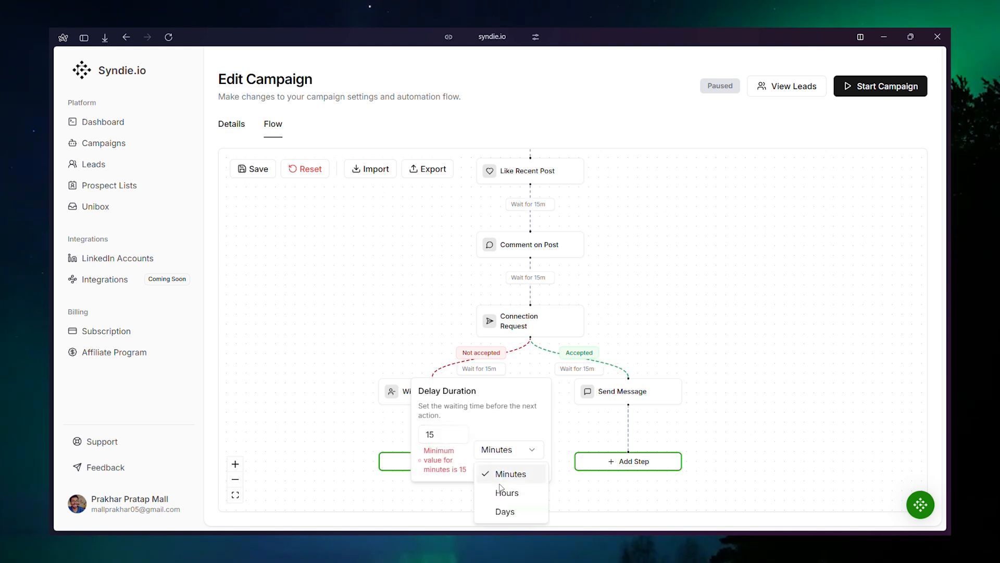
{"action": "left_click", "coordinate": [505, 511]}
{"action": "left_click", "coordinate": [433, 433]}
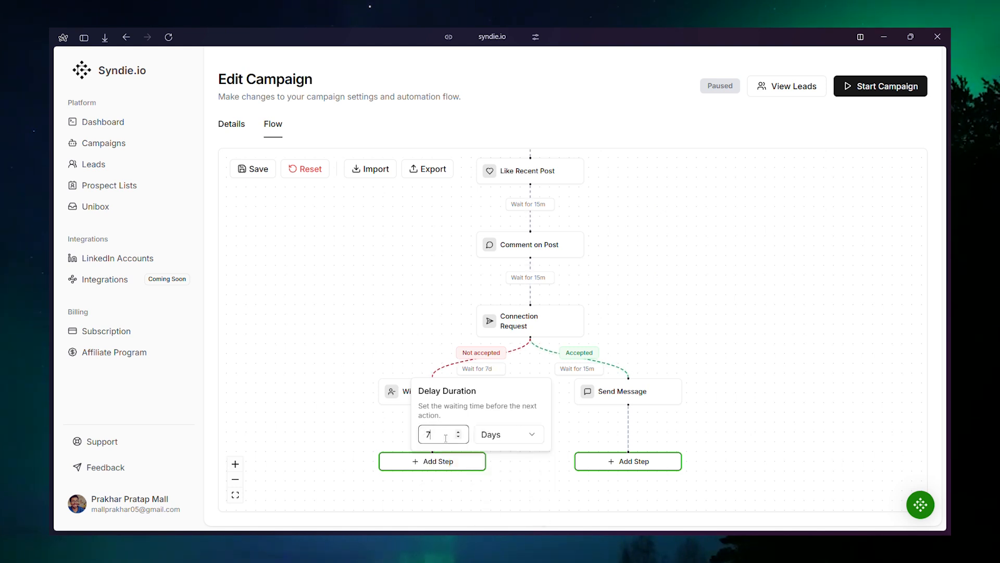
{"action": "left_click", "coordinate": [506, 486]}
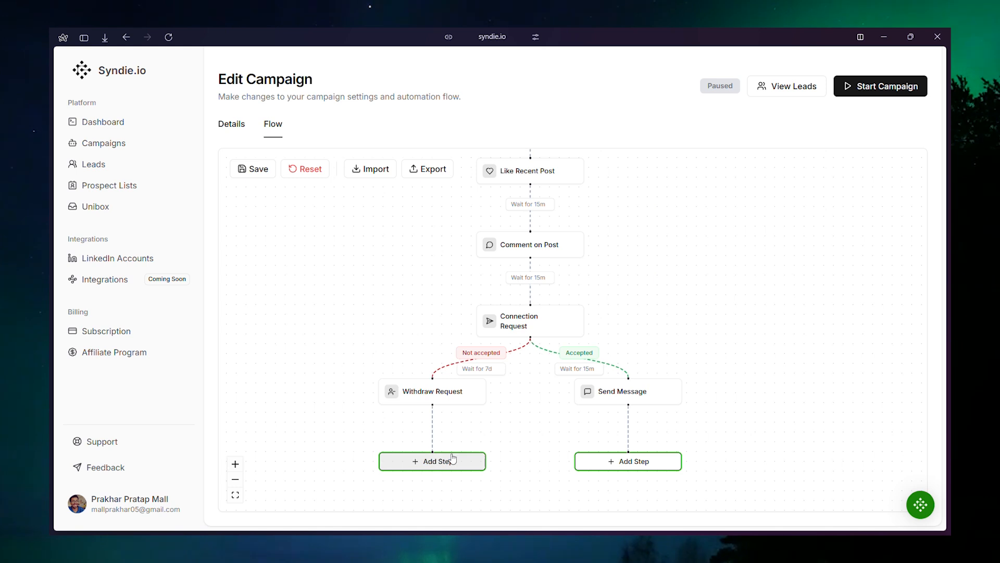
Add Follow Company and Follow Profile steps after Send Message in the Accepted branch.
{"action": "left_click", "coordinate": [593, 455]}
{"action": "scroll", "coordinate": [420, 425], "scroll_direction": "down", "scroll_amount": 3}
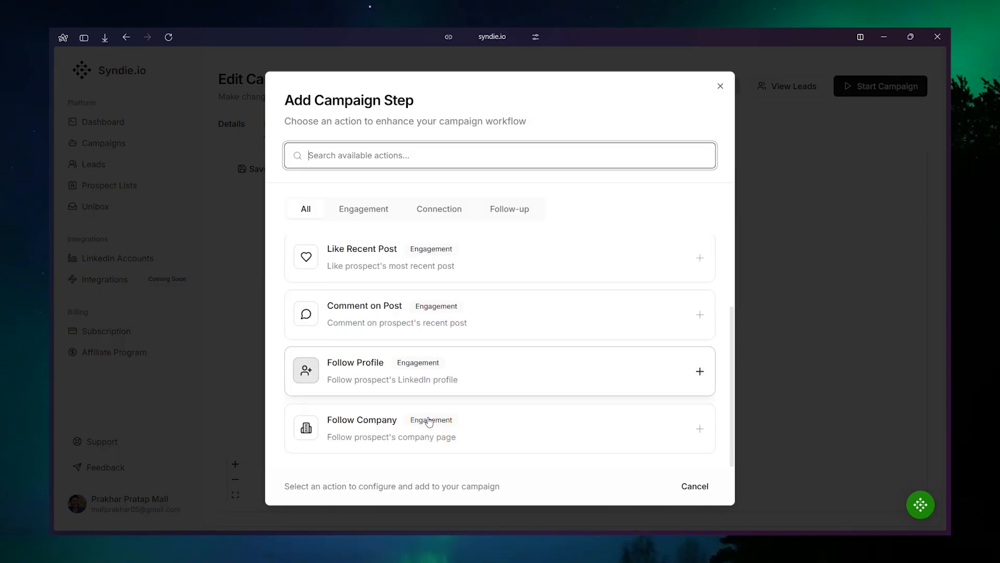
{"action": "left_click", "coordinate": [420, 425]}
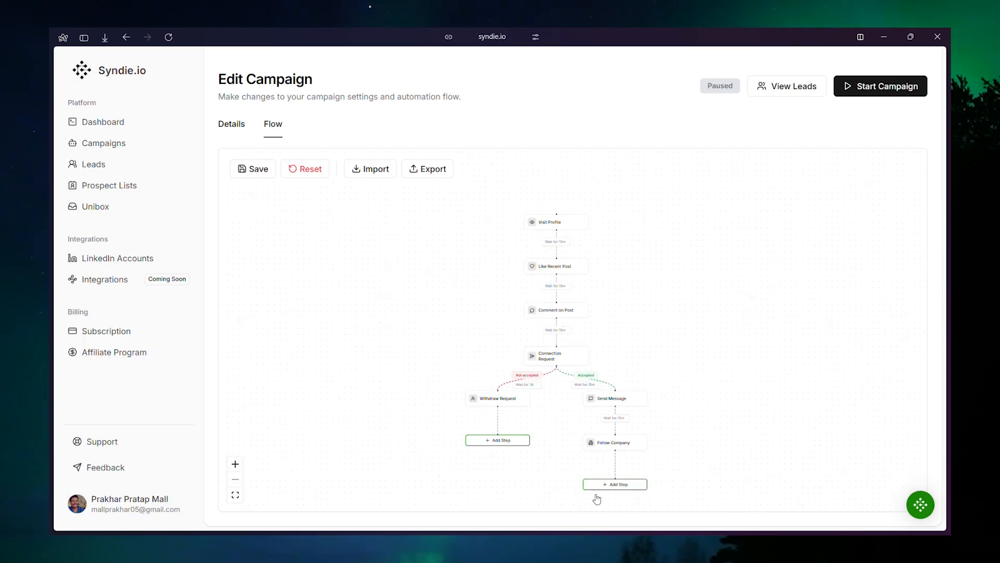
{"action": "left_click", "coordinate": [597, 485]}
{"action": "scroll", "coordinate": [411, 344], "scroll_direction": "down", "scroll_amount": 1}
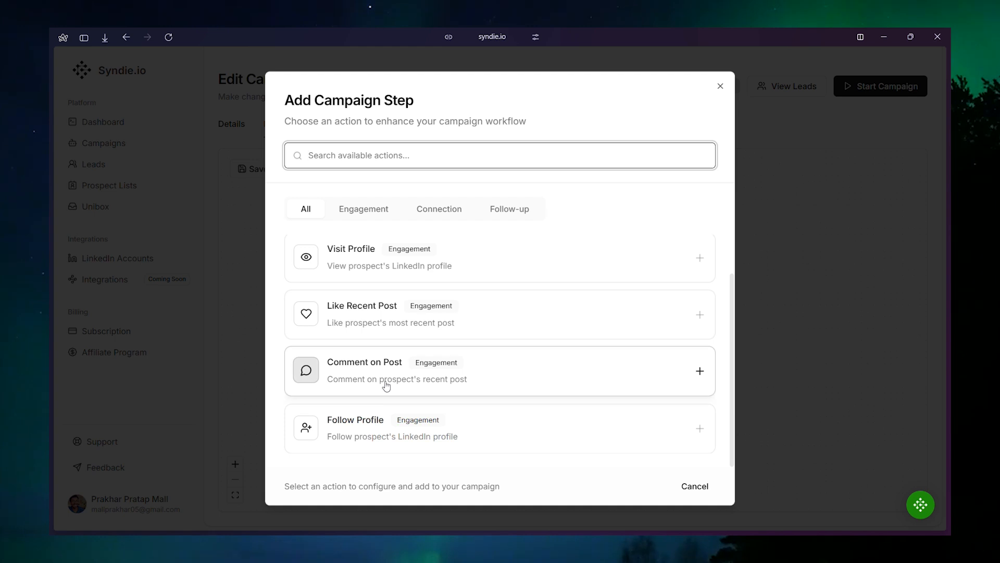
{"action": "left_click", "coordinate": [384, 422]}
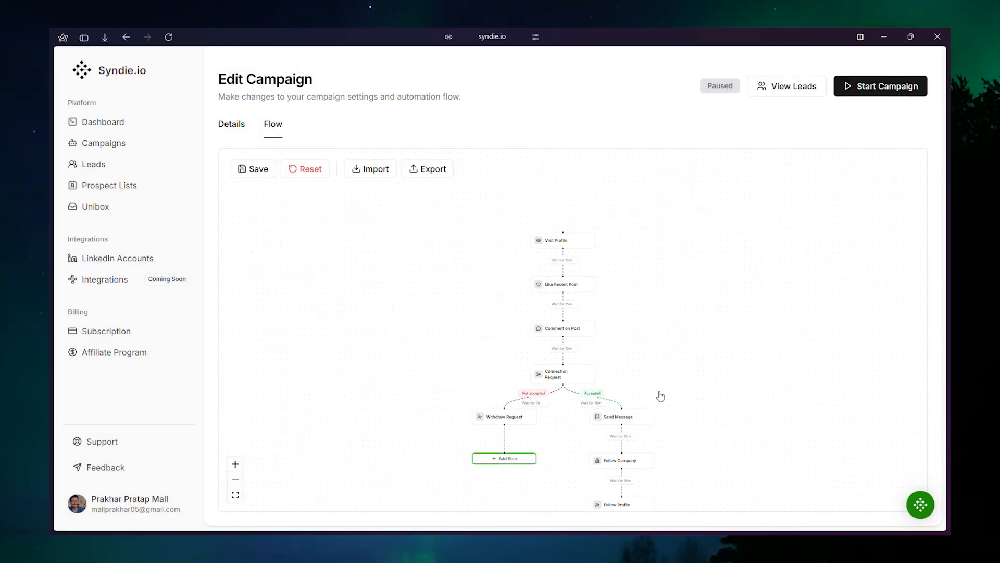
Save the campaign flow and export it as a JSON file.
{"action": "left_click", "coordinate": [264, 176]}
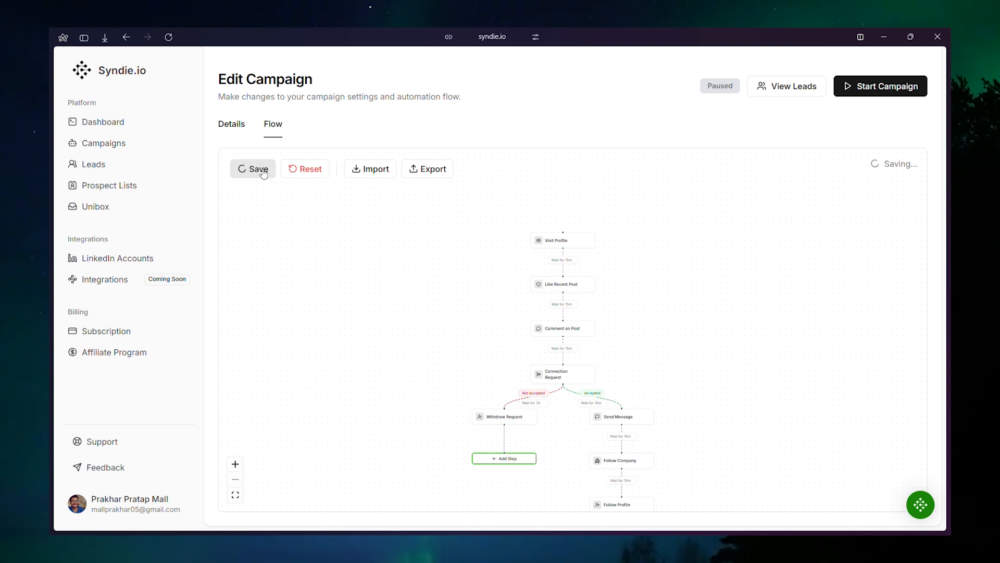
{"action": "left_click", "coordinate": [419, 172]}
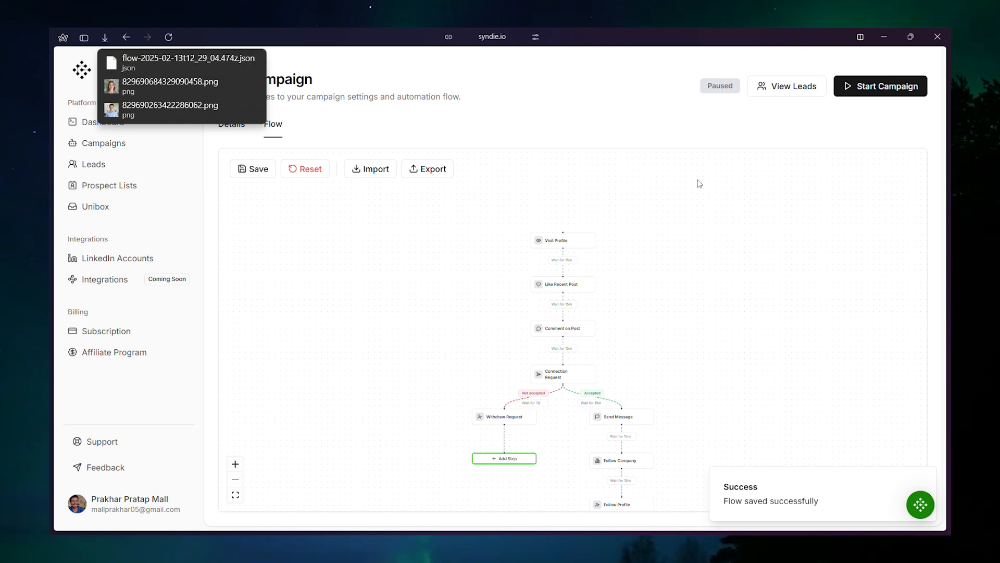
Start the paused campaign.
{"action": "left_click", "coordinate": [849, 94]}
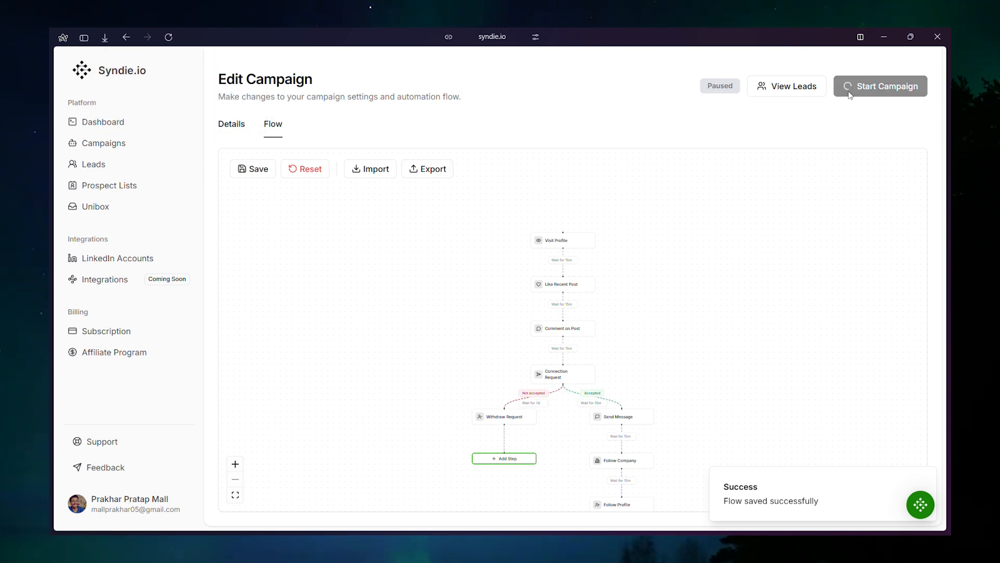